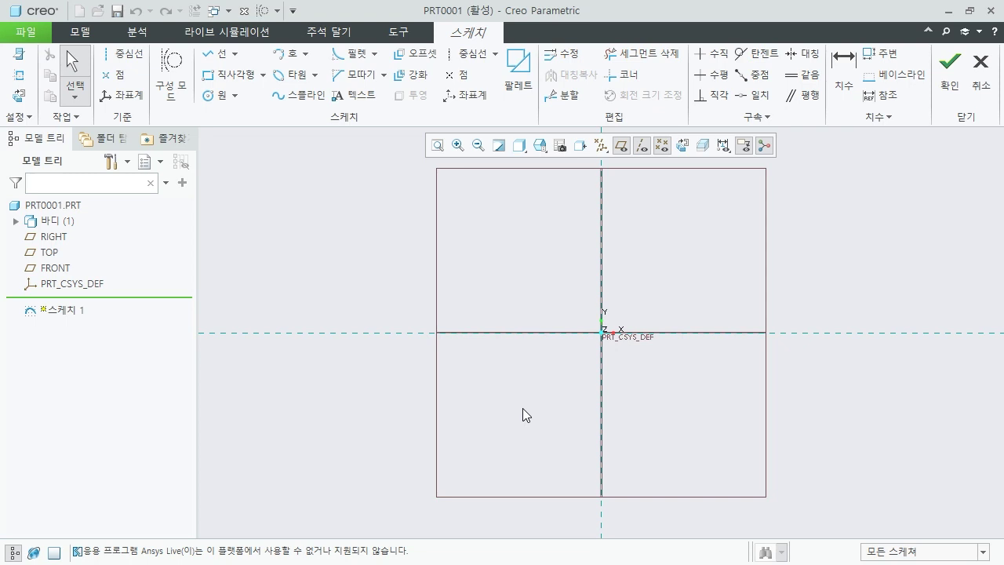
# Turn off the display of all datum axes, points, coordinate systems and planes
pyautogui.click(602, 146)
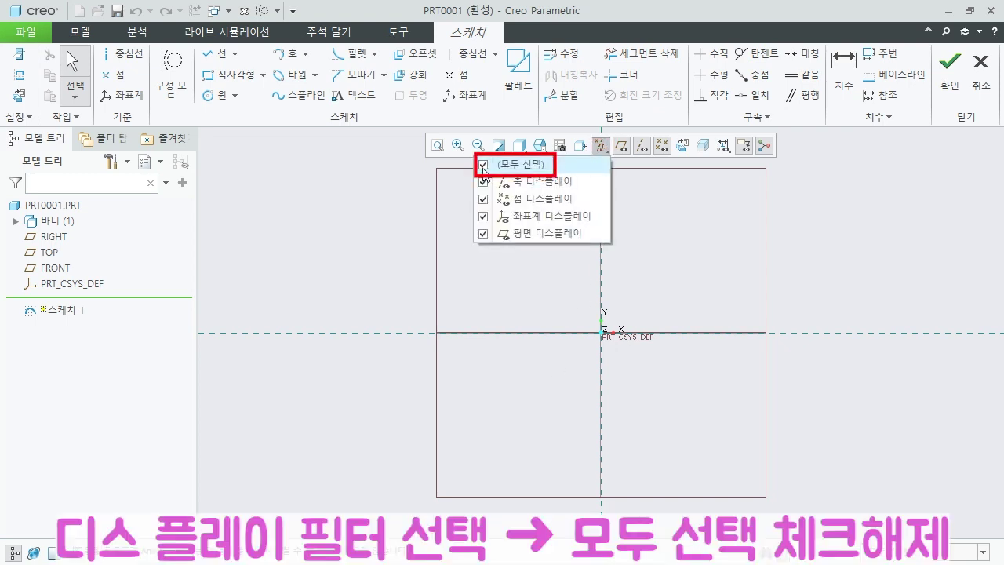
pyautogui.click(484, 165)
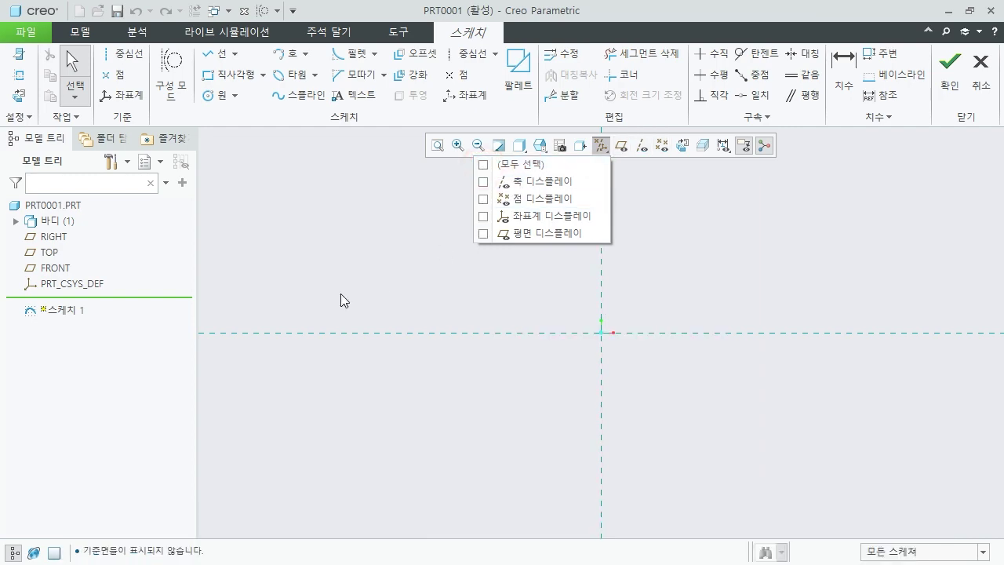
pyautogui.click(312, 278)
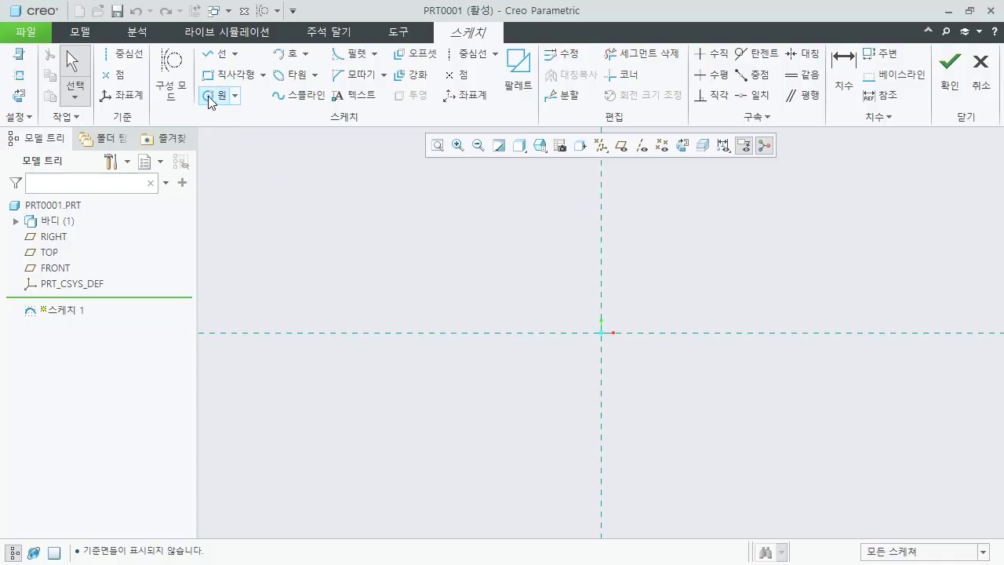
# Sketch a center-and-point circle about 172 in diameter, centered on the intersection of the two reference lines
pyautogui.click(211, 95)
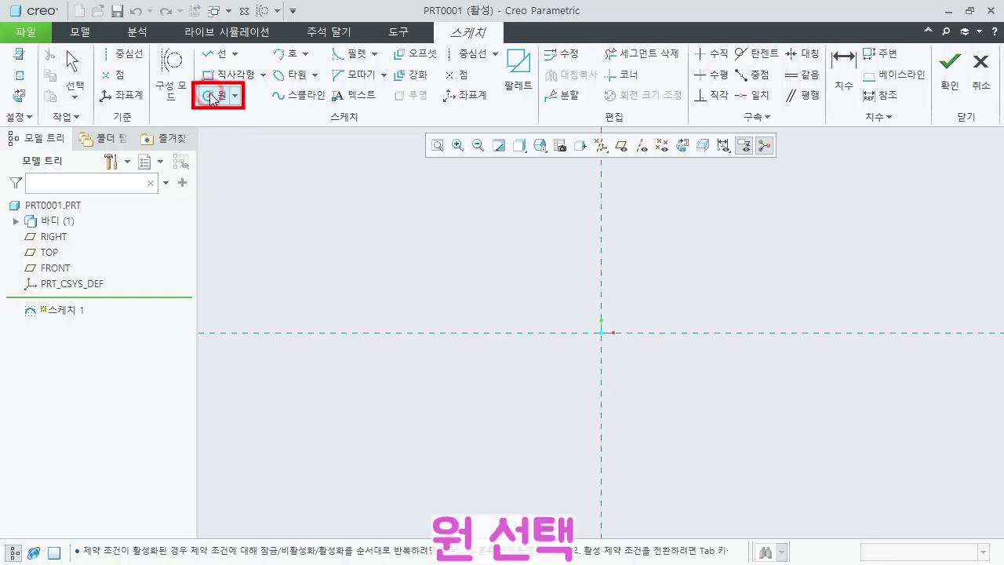
pyautogui.click(601, 333)
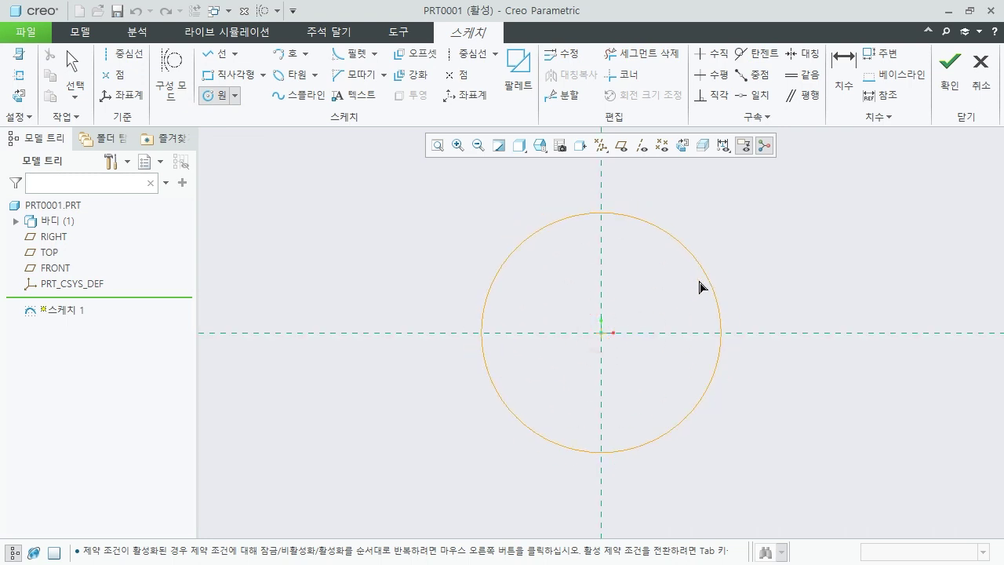
pyautogui.click(652, 306)
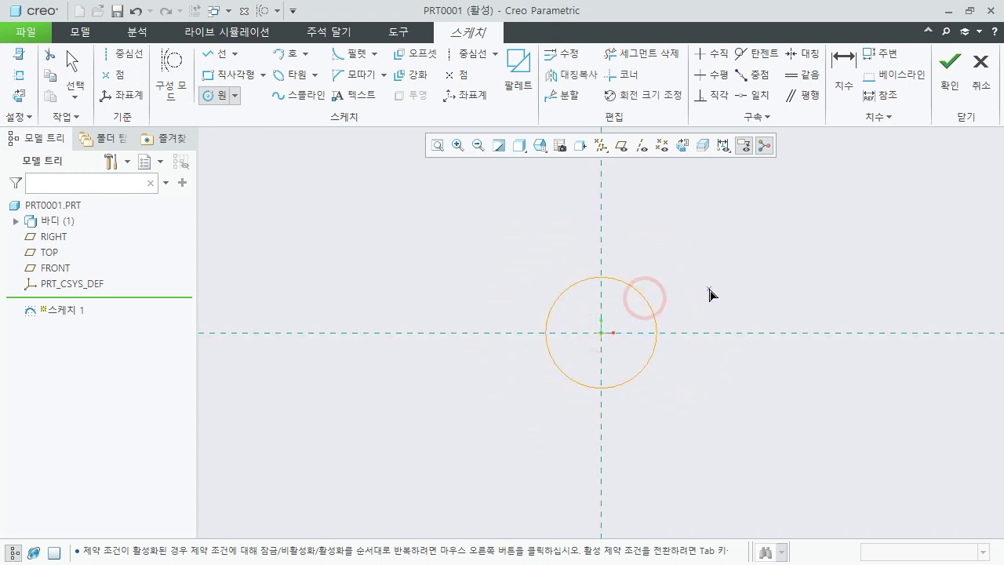
pyautogui.middleClick(698, 244)
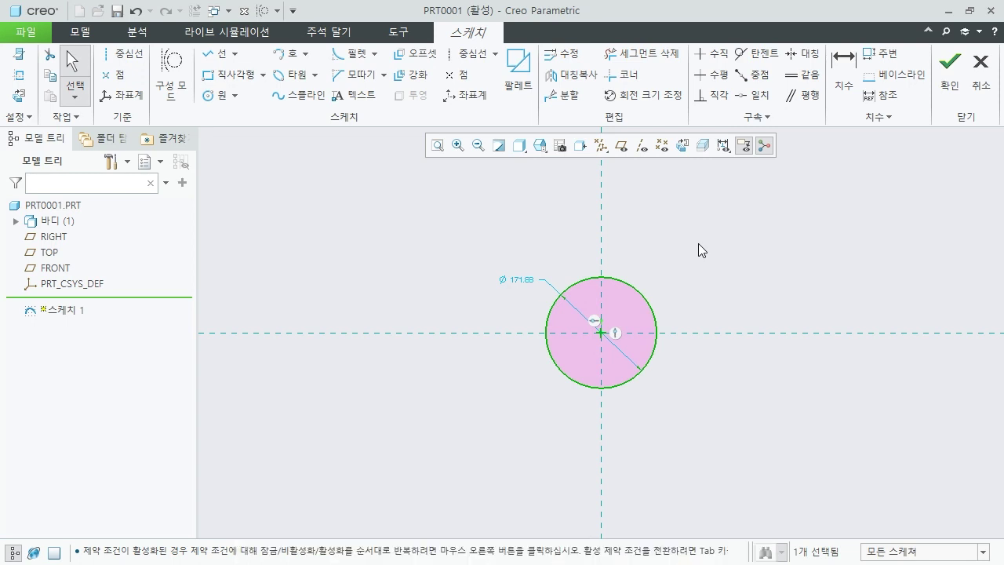
# Set the circle's diameter to 40
pyautogui.doubleClick(518, 280)
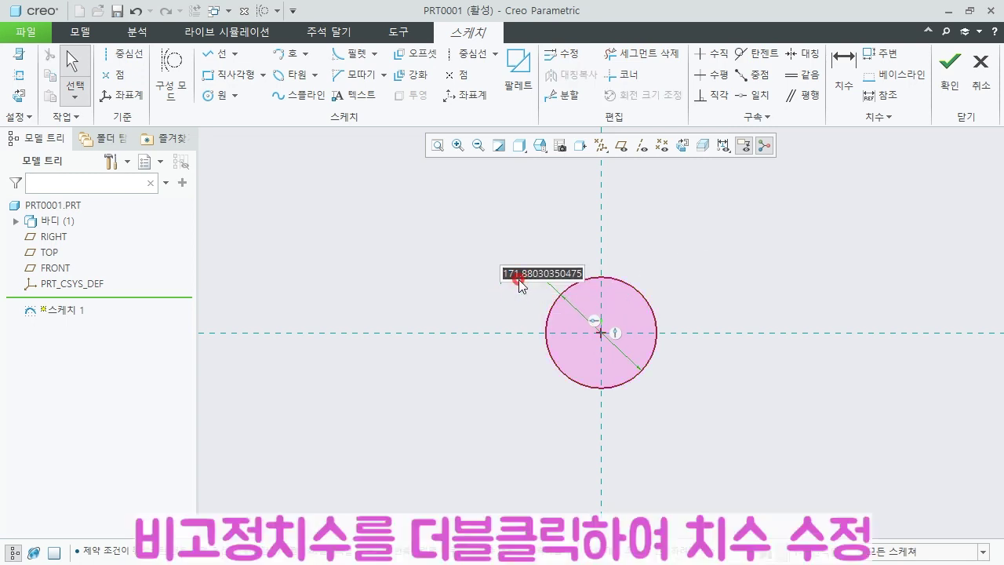
pyautogui.write('40')
pyautogui.press('Return')
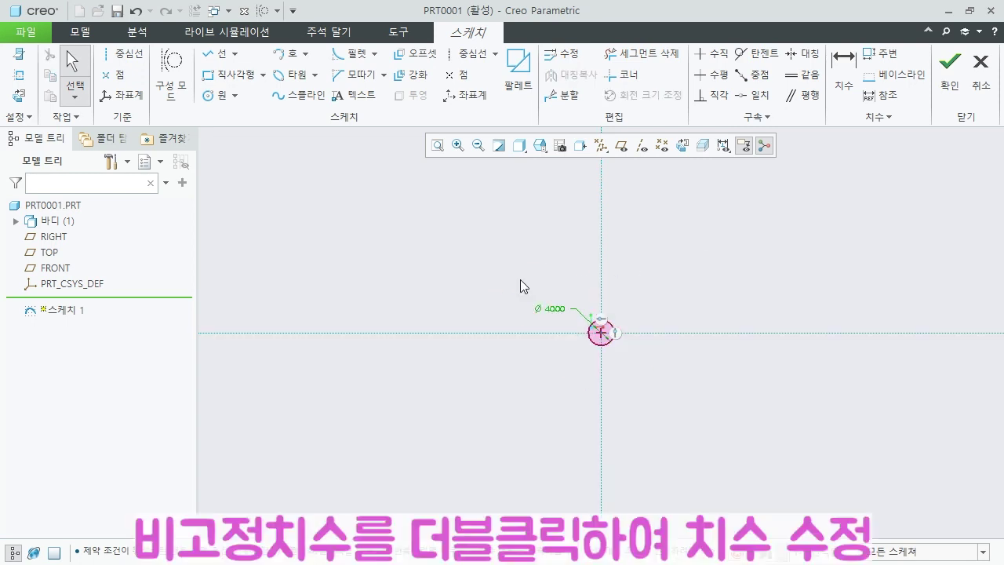
# Sketch a concentric circle about 83 in diameter around the 40 diameter circle and end the circle command
pyautogui.scroll(-3, 617, 307)
pyautogui.scroll(-3, 619, 325)
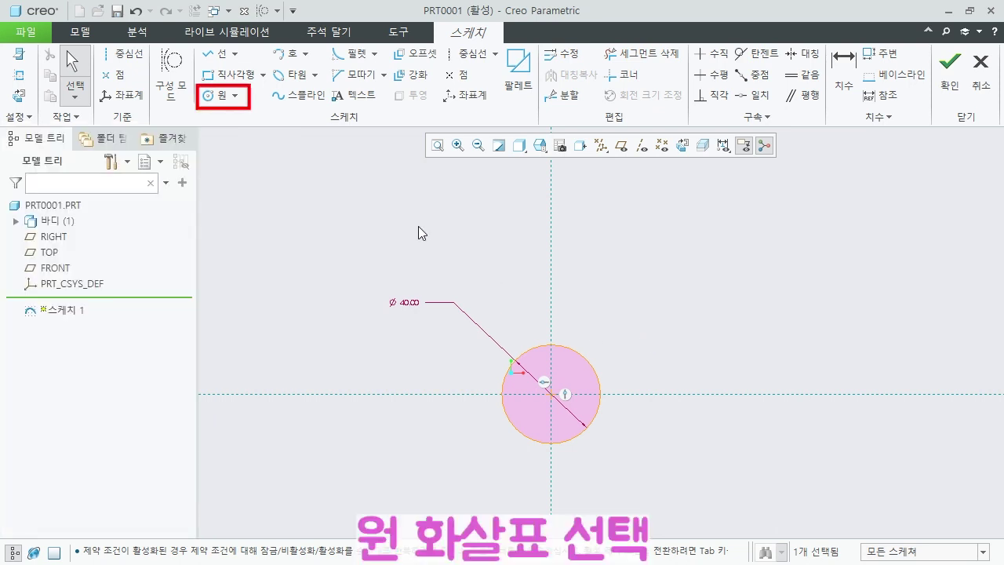
pyautogui.click(235, 95)
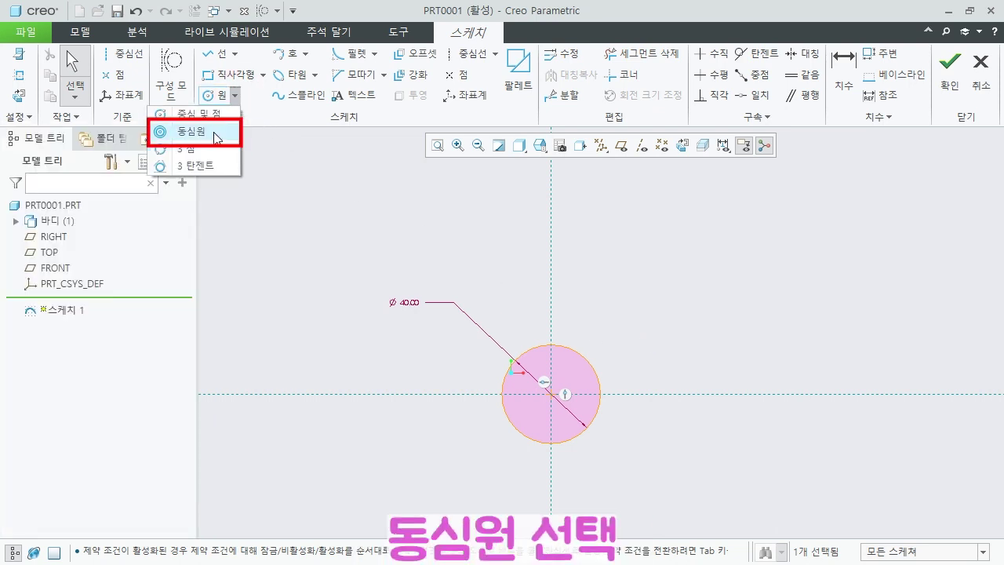
pyautogui.click(215, 134)
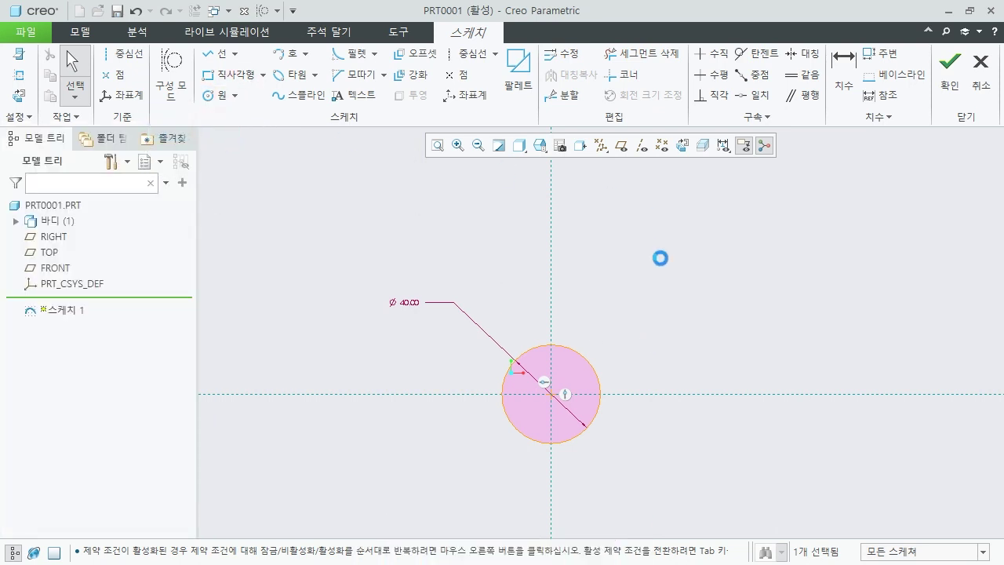
pyautogui.click(581, 357)
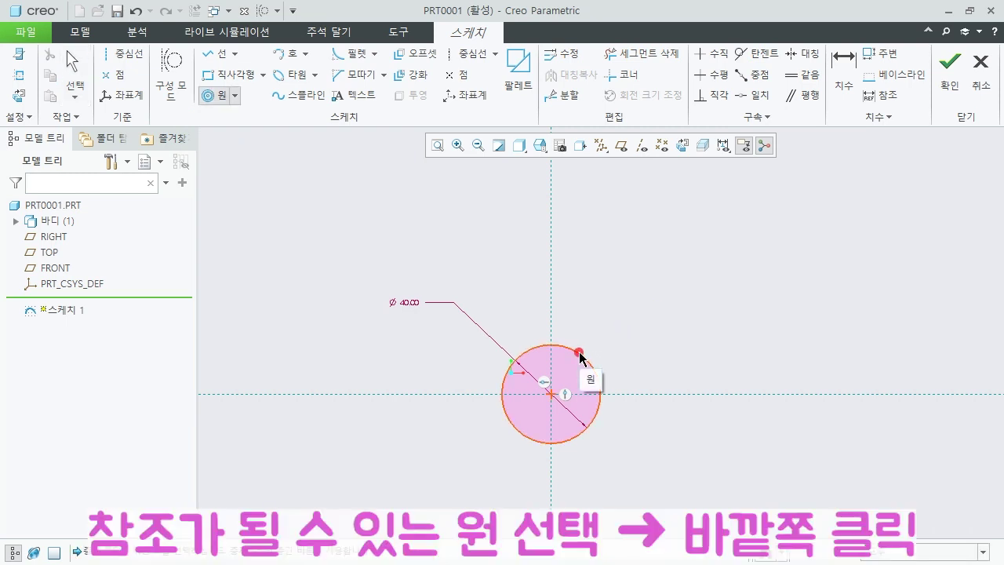
pyautogui.click(619, 313)
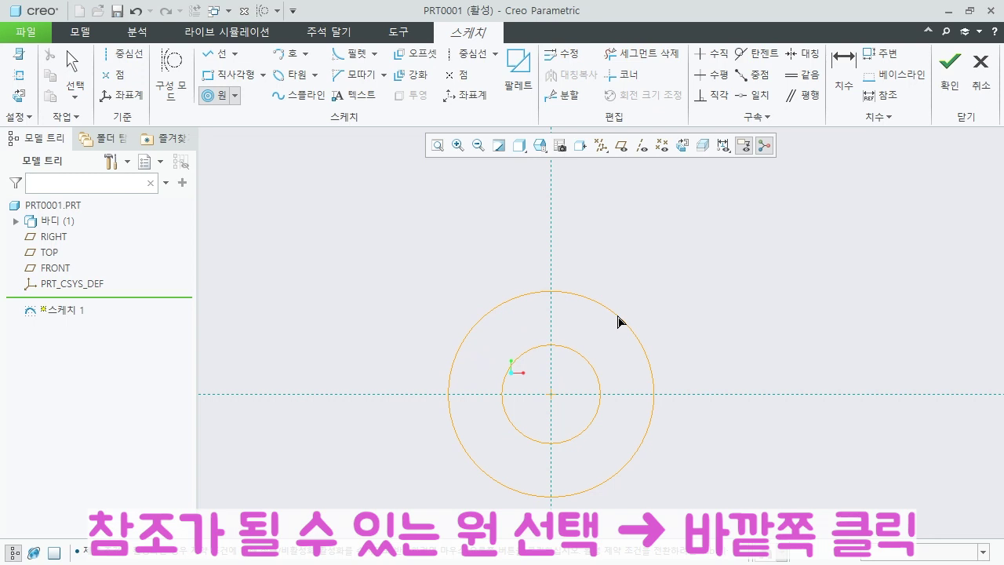
pyautogui.click(619, 314)
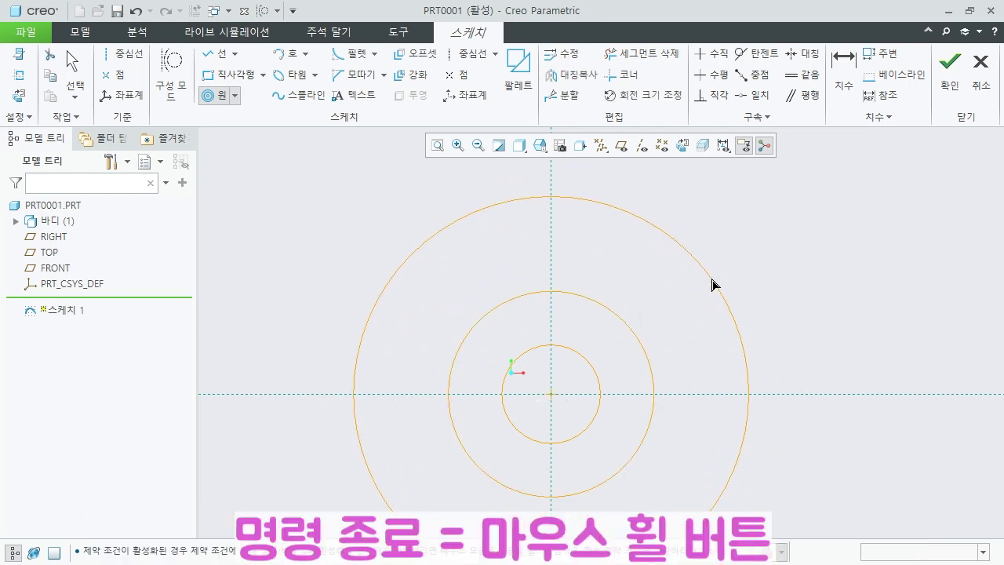
pyautogui.middleClick(712, 284)
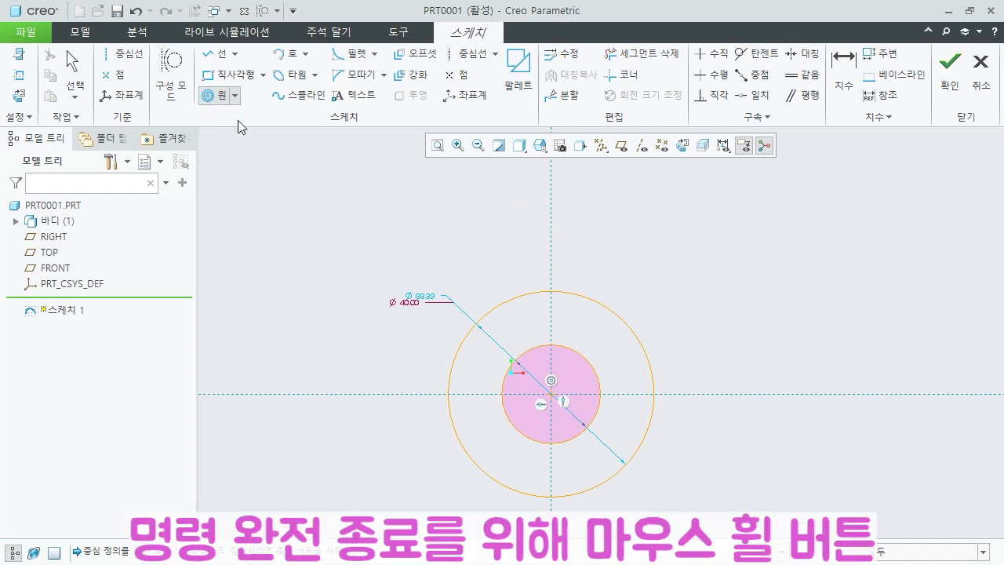
pyautogui.middleClick(316, 238)
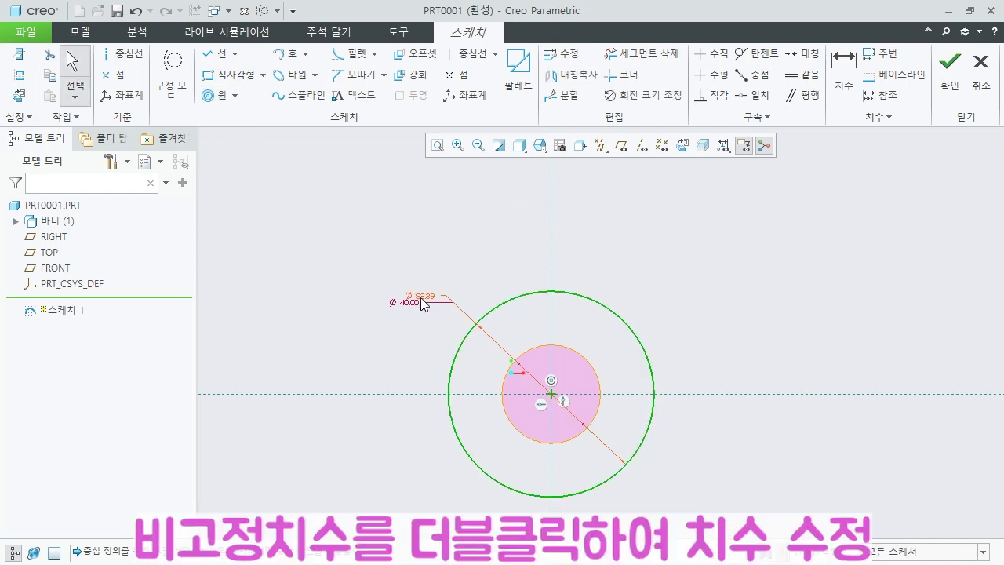
# Move the outer circle's diameter dimension clear of the 40 dimension and set it to 80
pyautogui.moveTo(419, 297)
pyautogui.mouseDown()
pyautogui.moveTo(702, 300)
pyautogui.moveTo(679, 316)
pyautogui.mouseUp()
pyautogui.doubleClick(702, 317)
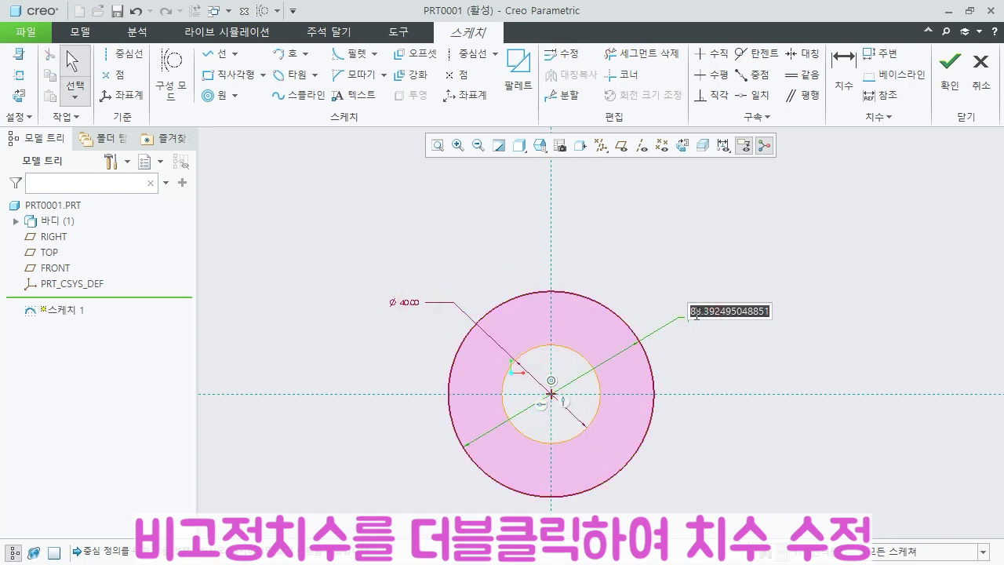
pyautogui.write('80')
pyautogui.press('Return')
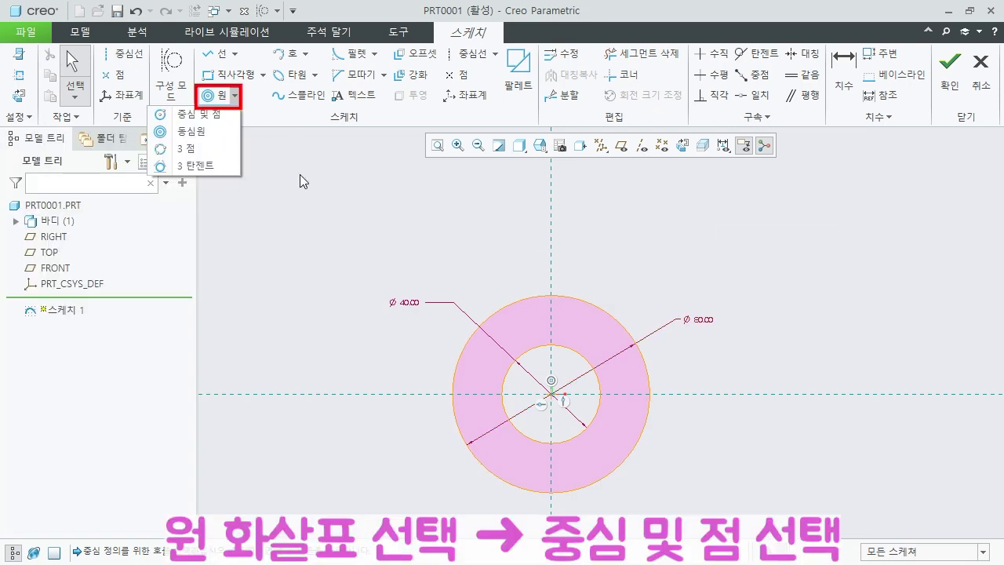
# Sketch a small center-and-point circle about 20 in diameter, centered about 24 right of and 78 above the origin
pyautogui.click(218, 117)
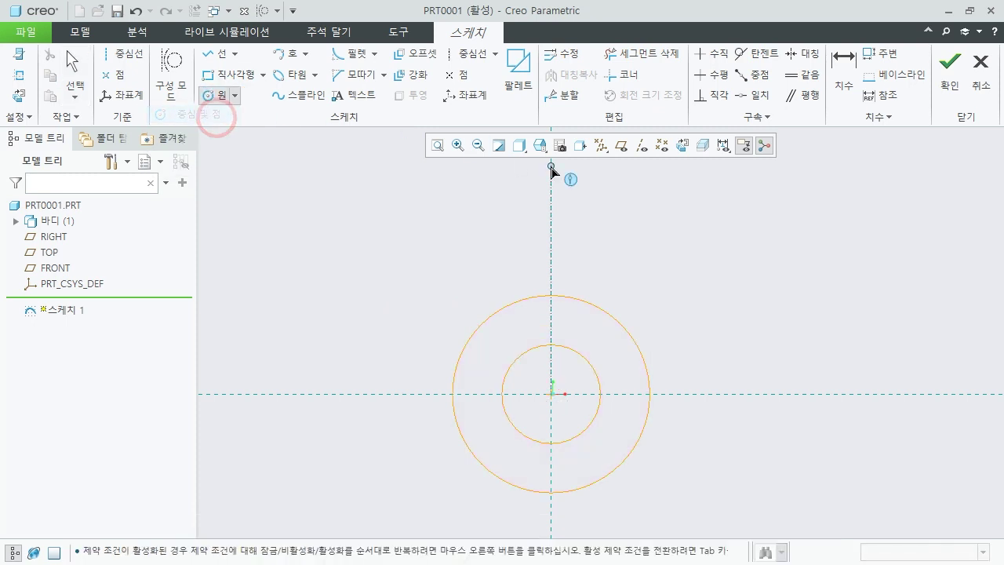
pyautogui.click(609, 201)
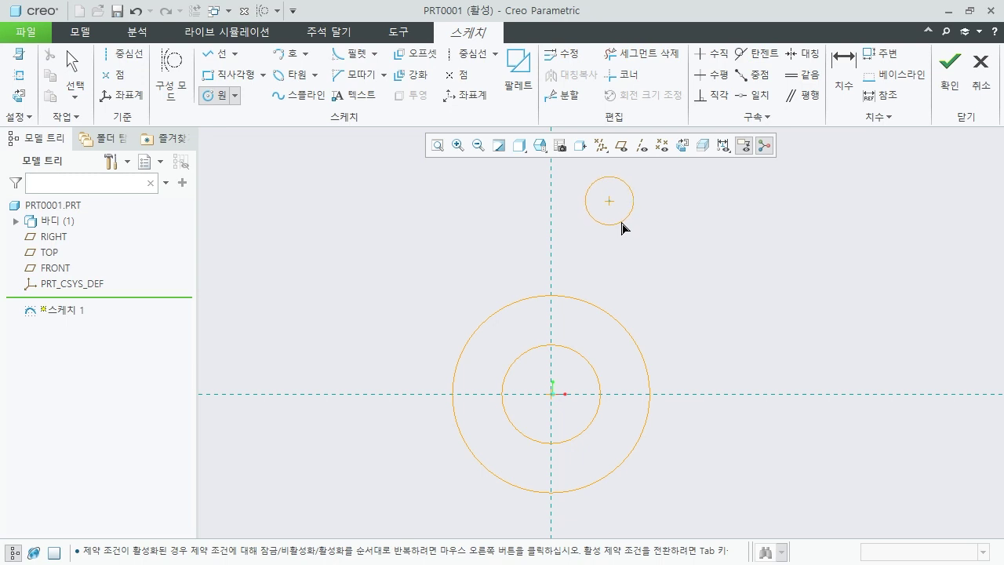
pyautogui.click(621, 222)
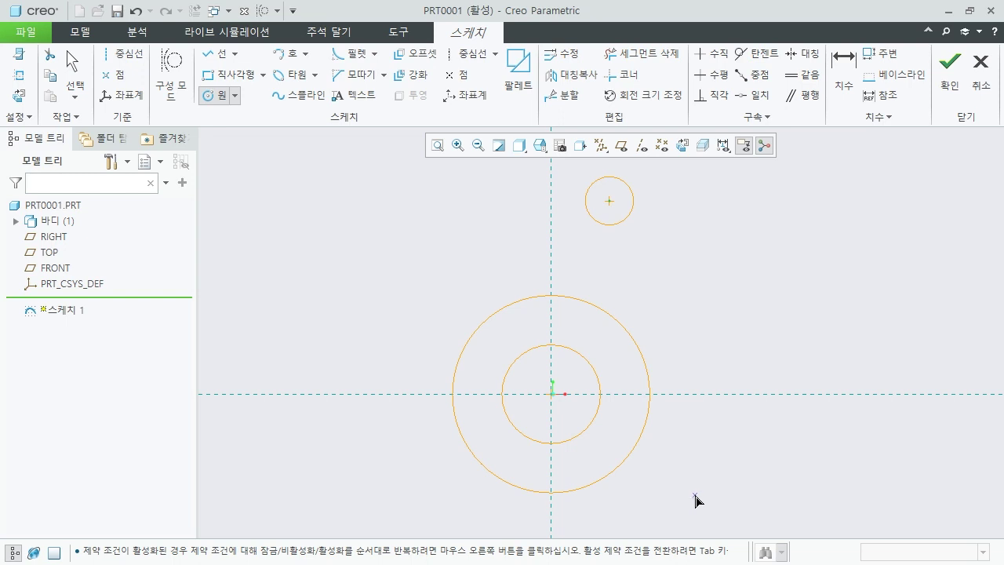
# Sketch a second small circle with equal radius, centered about 23 left of and 66 below the origin, and end the command
pyautogui.moveTo(695, 495)
pyautogui.keyDown('shift'); pyautogui.mouseDown(button='middle')
pyautogui.moveTo(720, 365)
pyautogui.moveTo(704, 437)
pyautogui.mouseUp(button='middle'); pyautogui.keyUp('shift')
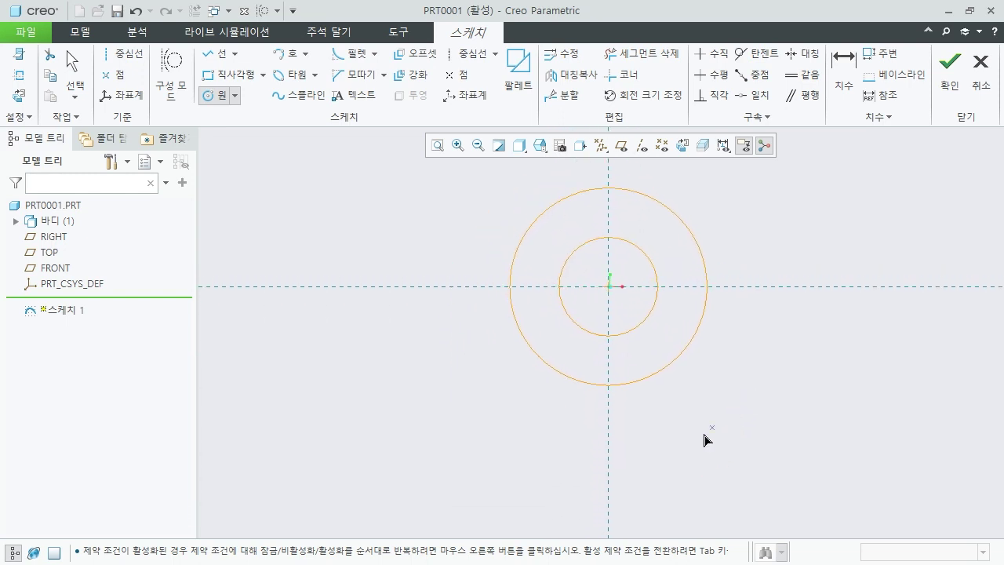
pyautogui.click(550, 450)
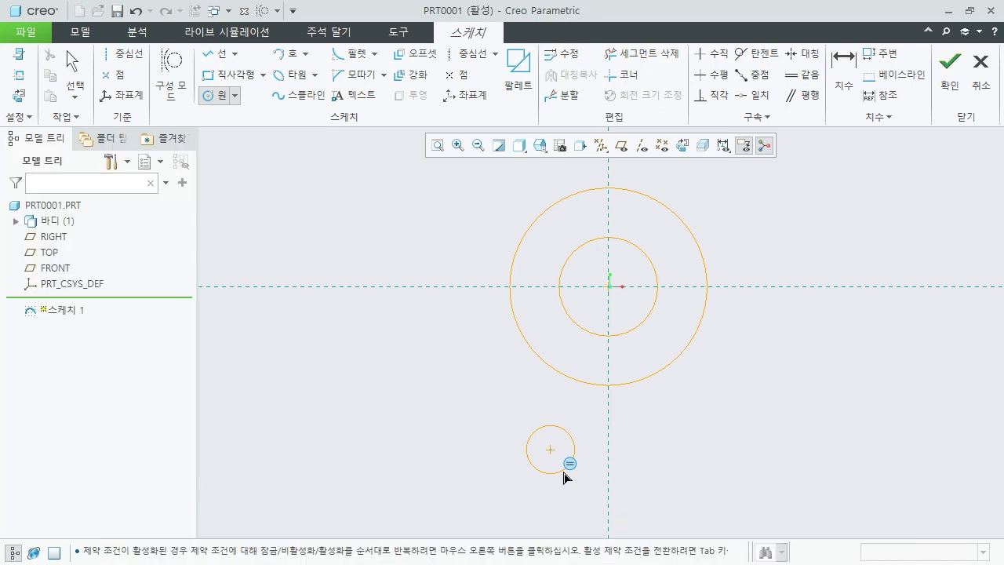
pyautogui.click(565, 476)
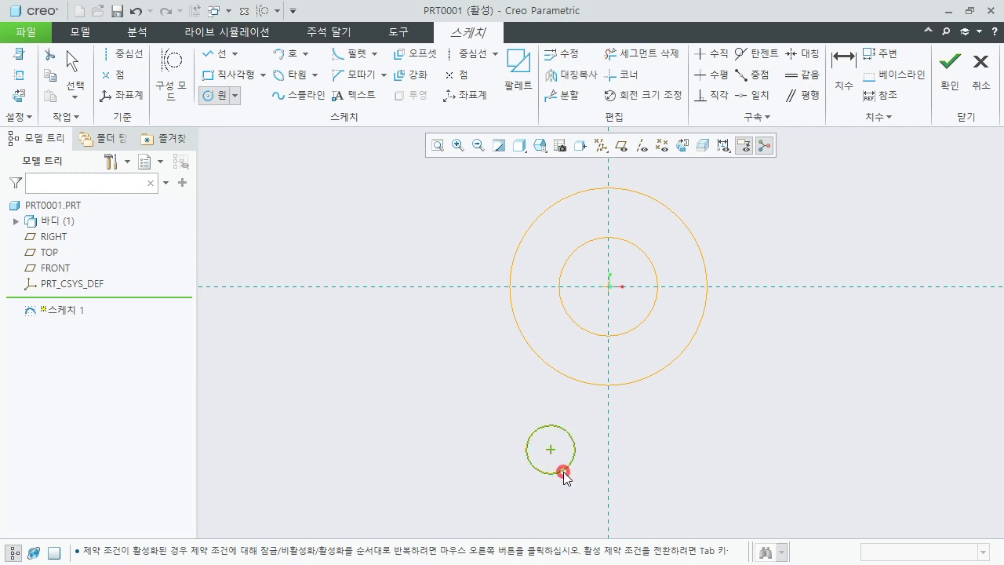
pyautogui.middleClick(704, 426)
pyautogui.scroll(-1, 715, 421)
pyautogui.scroll(1, 715, 421)
pyautogui.click(757, 423)
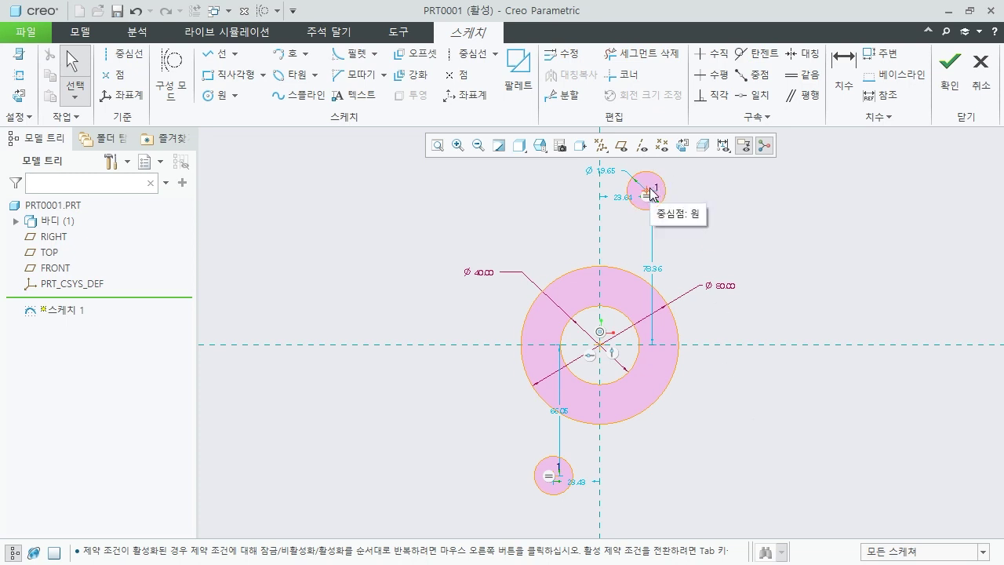
# Move the upper small circle's diameter dimension out to its right and set it to 10
pyautogui.moveTo(610, 171); pyautogui.dragTo(734, 201)
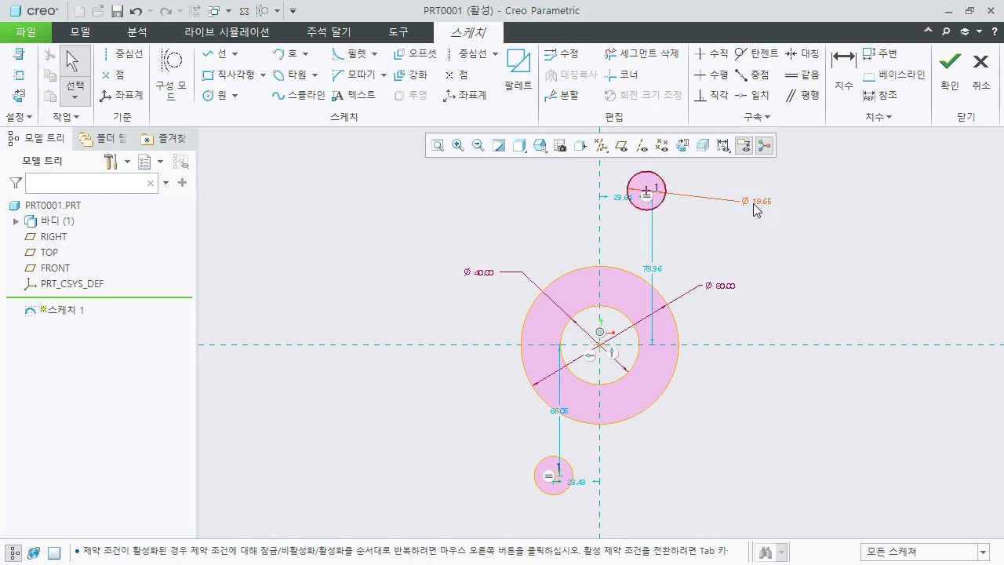
pyautogui.doubleClick(753, 201)
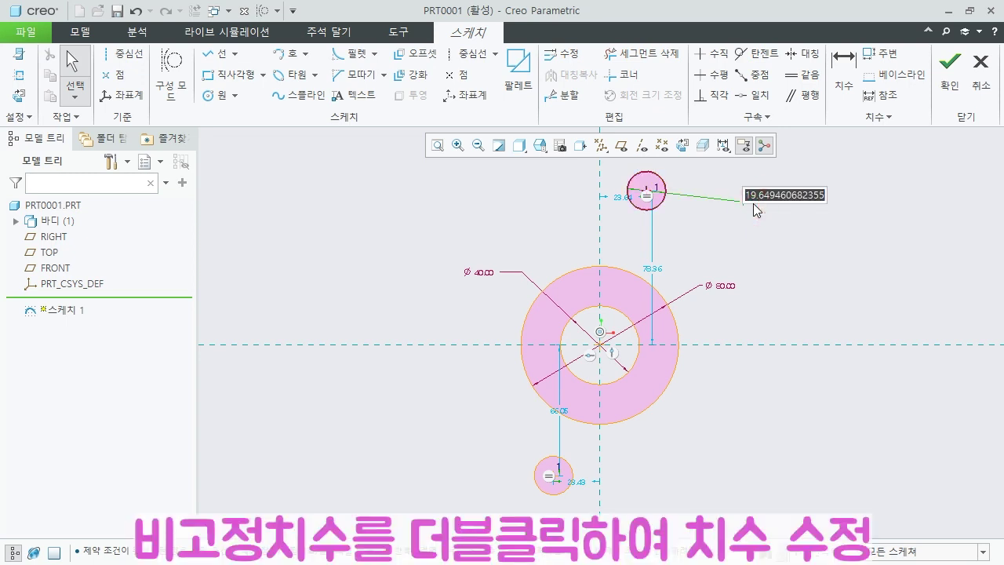
pyautogui.write('10')
pyautogui.press('Return')
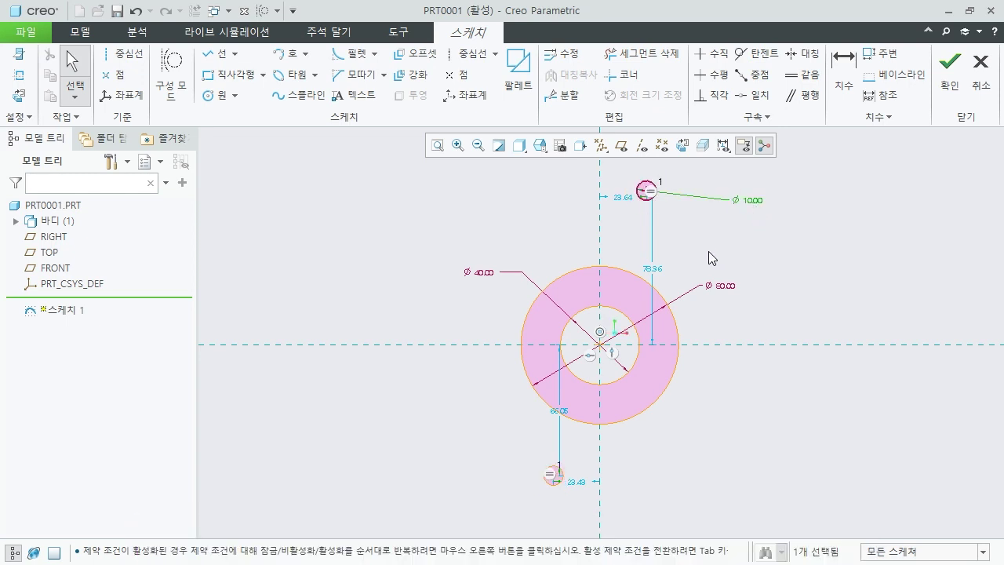
pyautogui.click(708, 246)
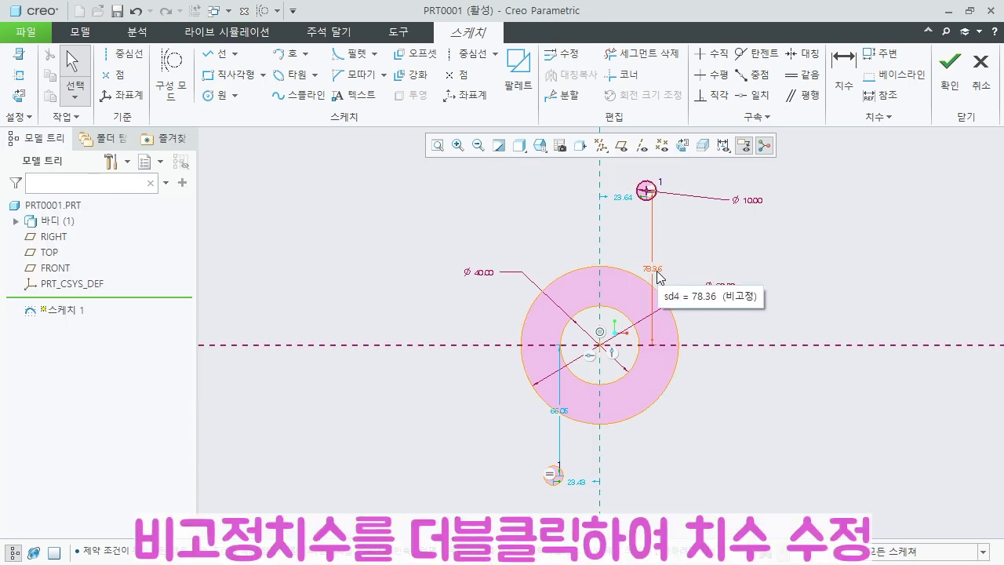
# Move the upper small circle's vertical dimension right of the sketch and set its distance from the horizontal axis to 70
pyautogui.moveTo(659, 276); pyautogui.dragTo(806, 269)
pyautogui.doubleClick(807, 269)
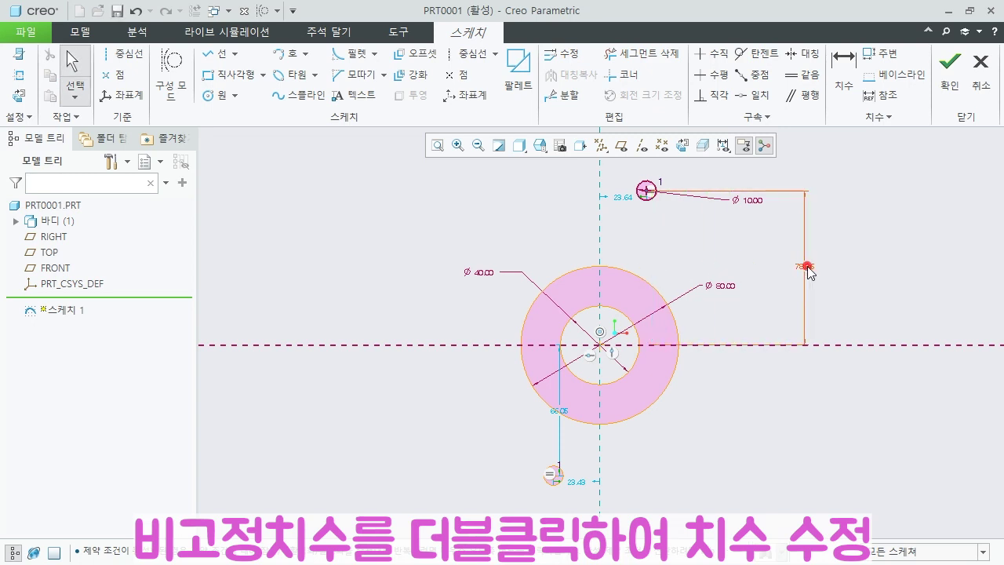
pyautogui.write('70')
pyautogui.press('Return')
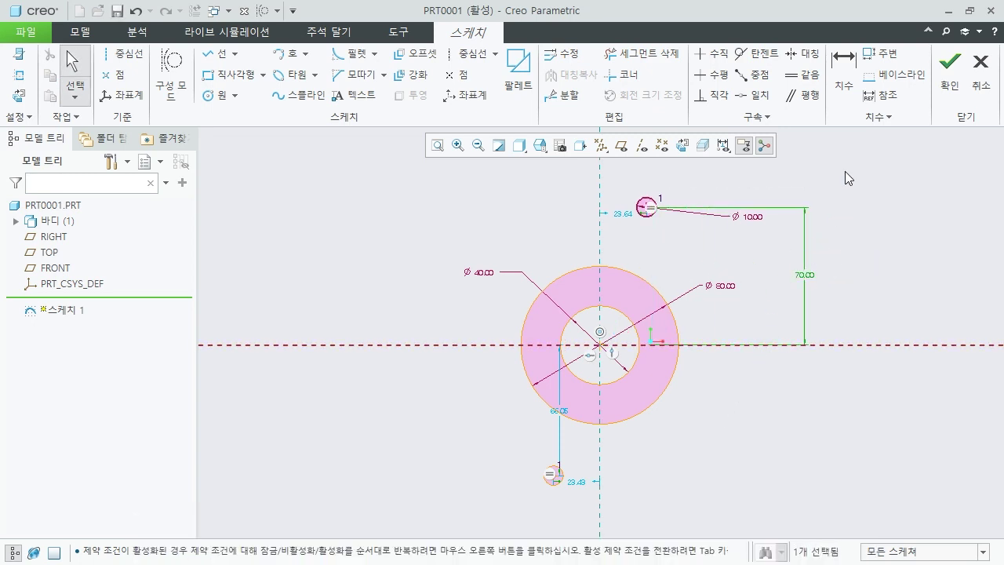
# Add a vertical dimension between the centers of the two small circles, place it beyond the 70 dimension, and set it to 140
pyautogui.click(844, 75)
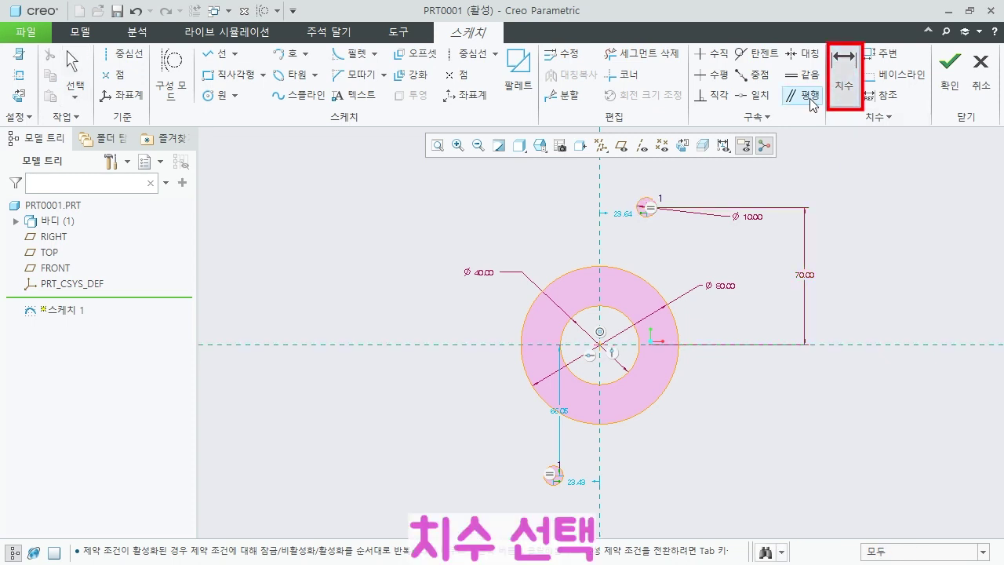
pyautogui.click(646, 207)
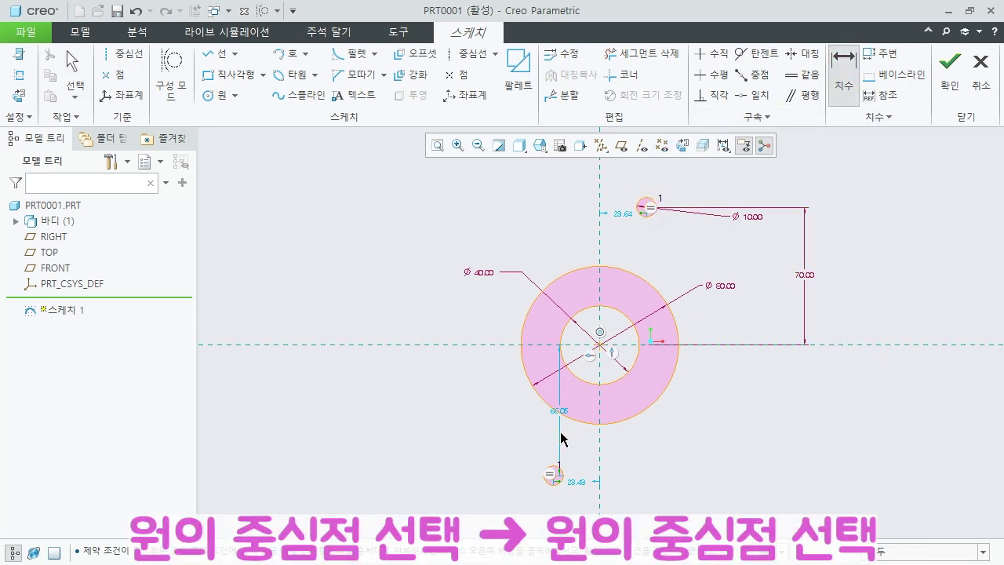
pyautogui.click(554, 477)
pyautogui.moveTo(862, 358)
pyautogui.keyDown('shift'); pyautogui.mouseDown(button='middle')
pyautogui.moveTo(766, 406)
pyautogui.moveTo(747, 405)
pyautogui.mouseUp(button='middle'); pyautogui.keyUp('shift')
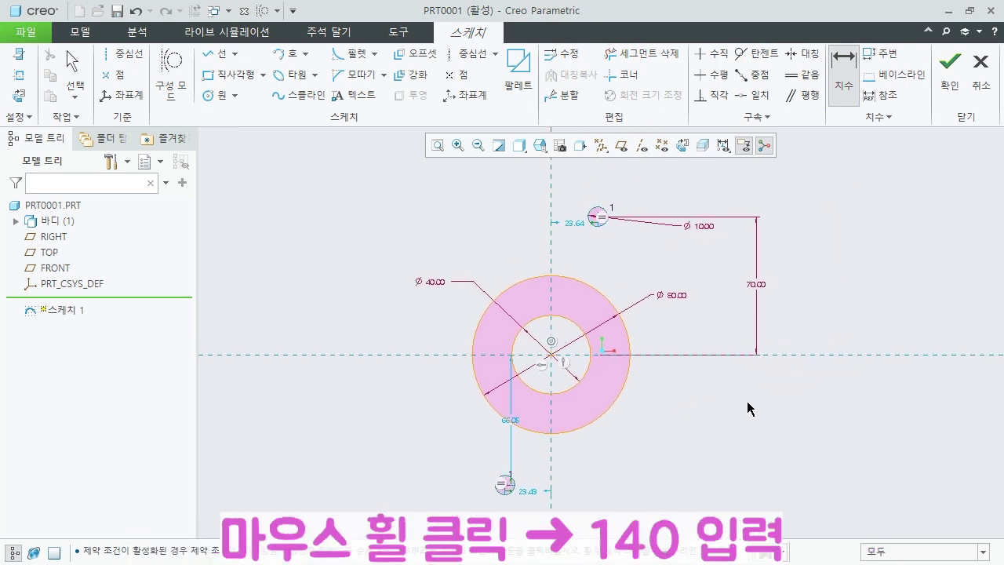
pyautogui.middleClick(822, 395)
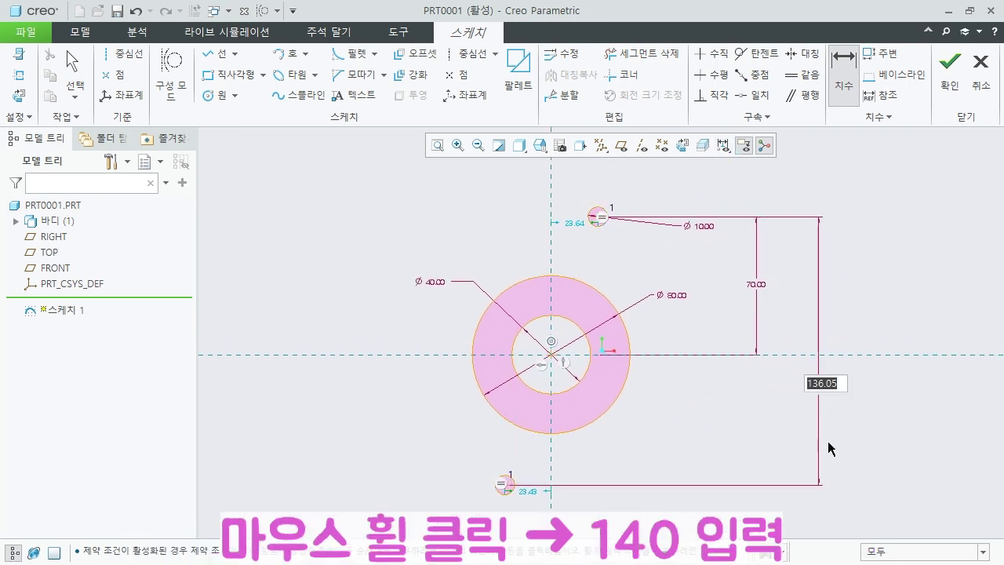
pyautogui.write('140')
pyautogui.press('Return')
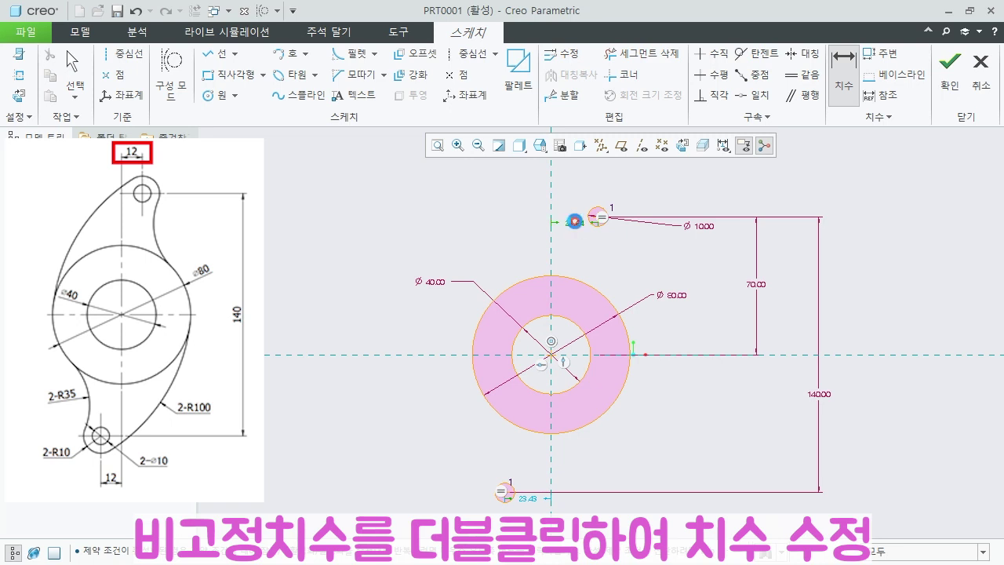
# Set the horizontal distances of the upper and lower small circles from the vertical axis to 12 each
pyautogui.doubleClick(578, 224)
pyautogui.write('12')
pyautogui.press('Return')
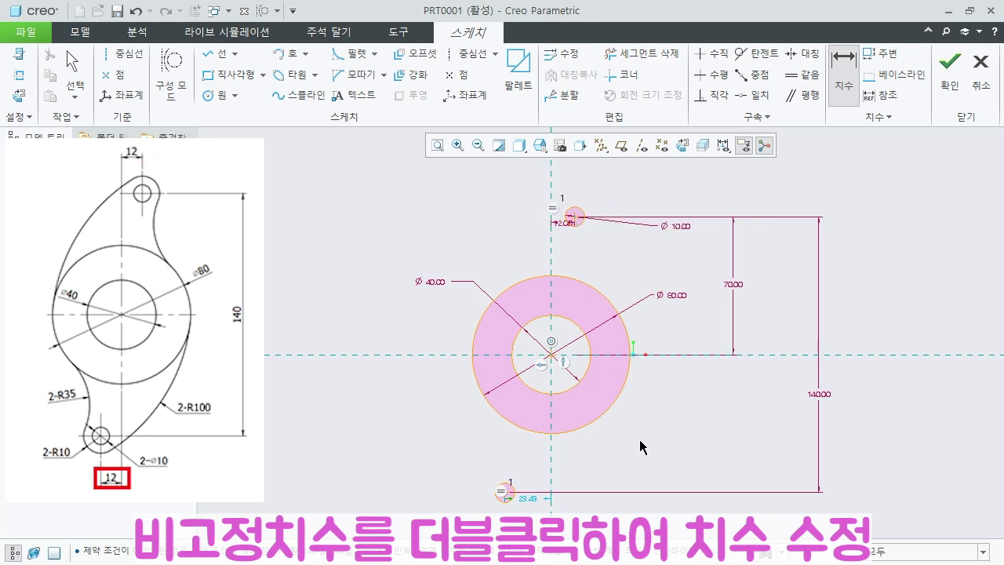
pyautogui.doubleClick(533, 500)
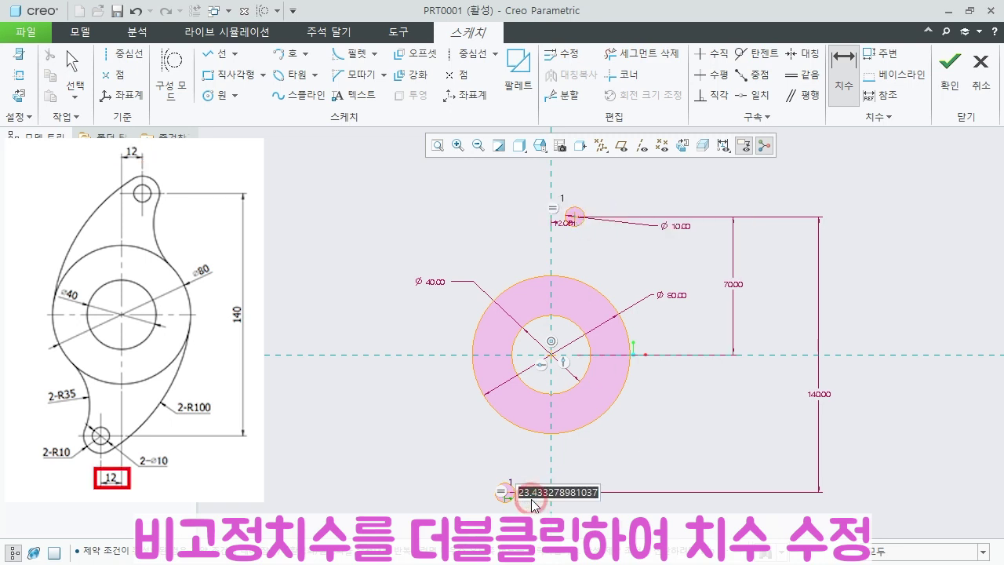
pyautogui.write('12')
pyautogui.press('Return')
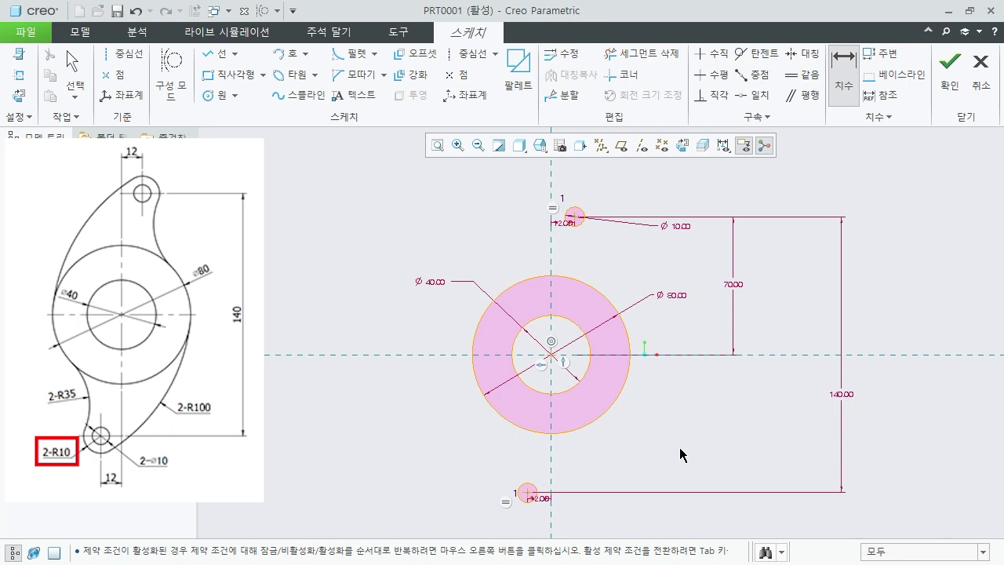
# Sketch a concentric arc about 9.5 in radius around the upper right side of the upper small circle
pyautogui.click(306, 57)
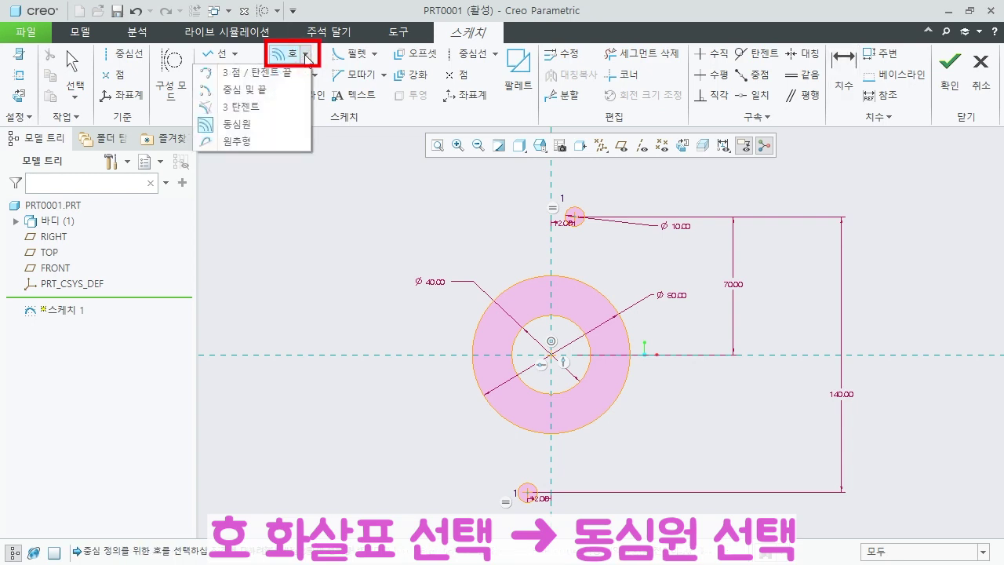
pyautogui.click(252, 124)
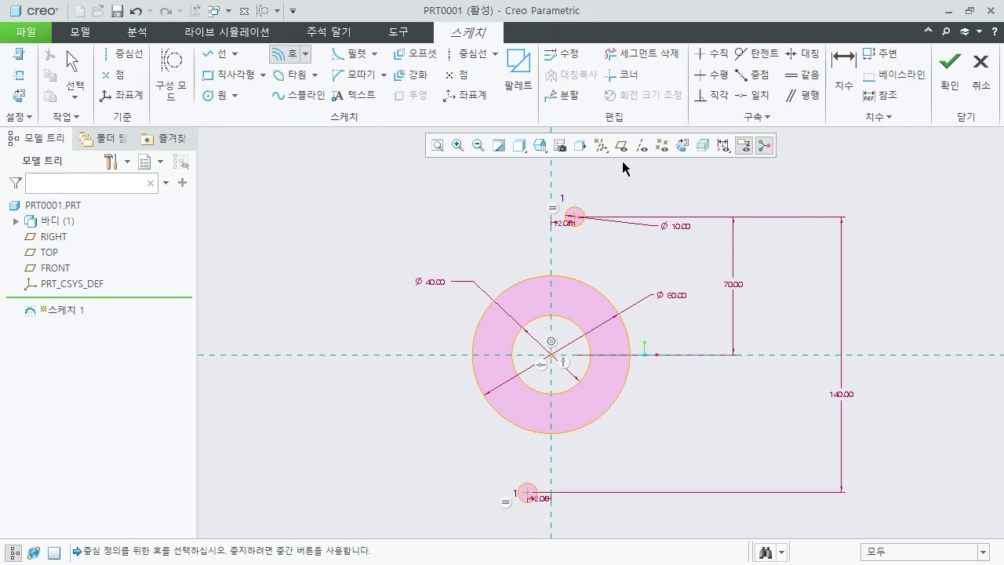
pyautogui.click(579, 212)
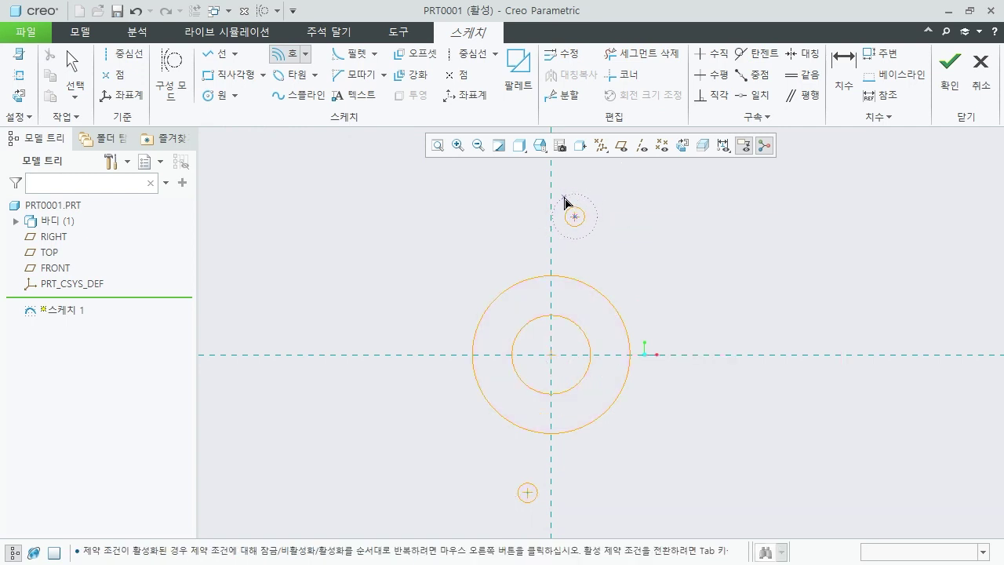
pyautogui.click(568, 198)
pyautogui.click(615, 220)
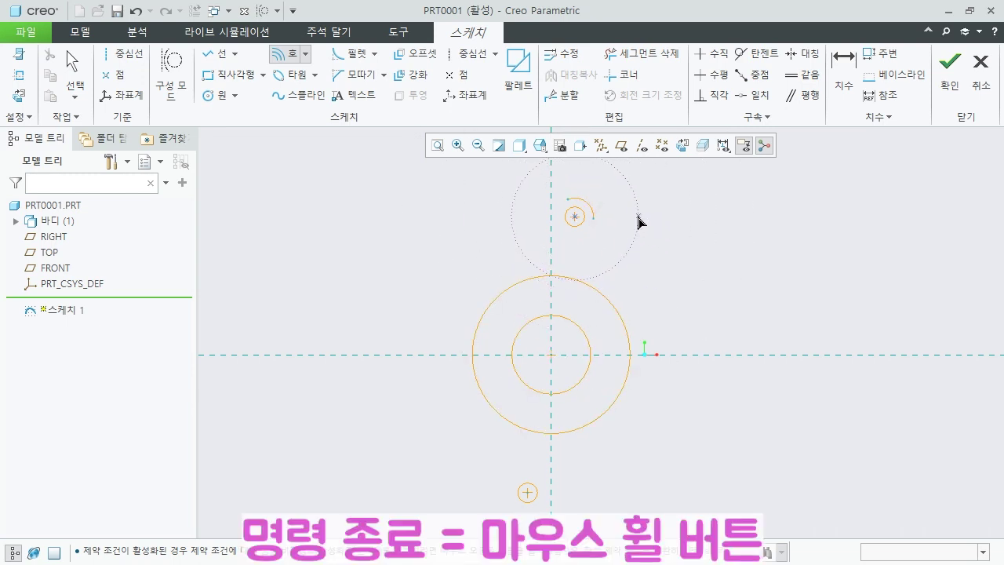
pyautogui.middleClick(624, 229)
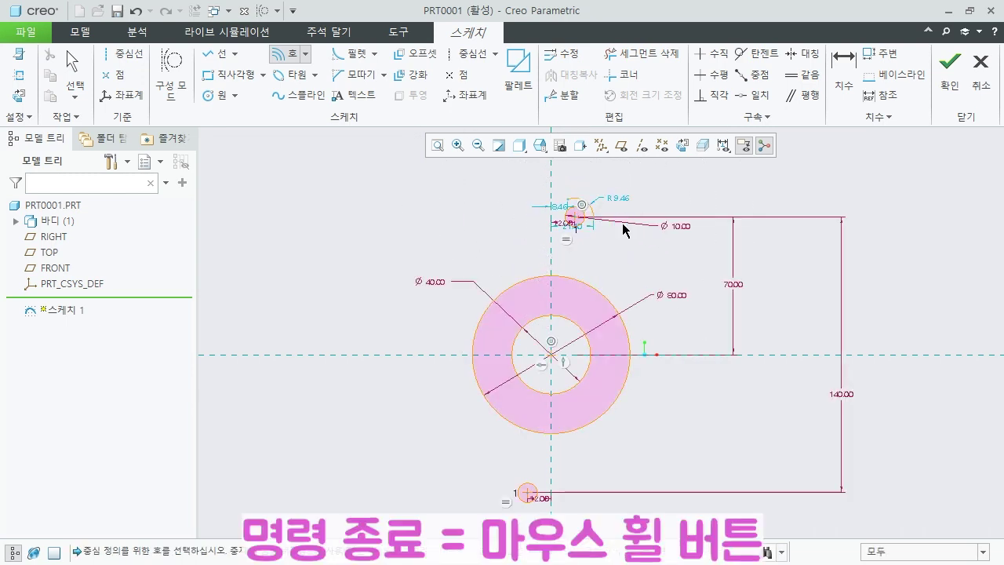
# Sketch a concentric arc of equal radius around the lower left side of the lower small circle and end the command
pyautogui.click(518, 500)
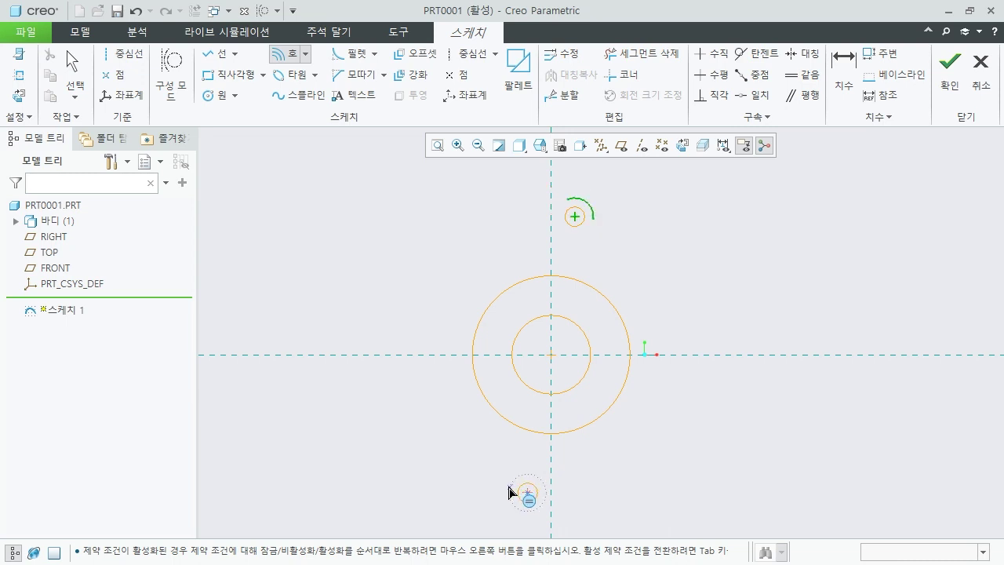
pyautogui.click(511, 489)
pyautogui.click(527, 492)
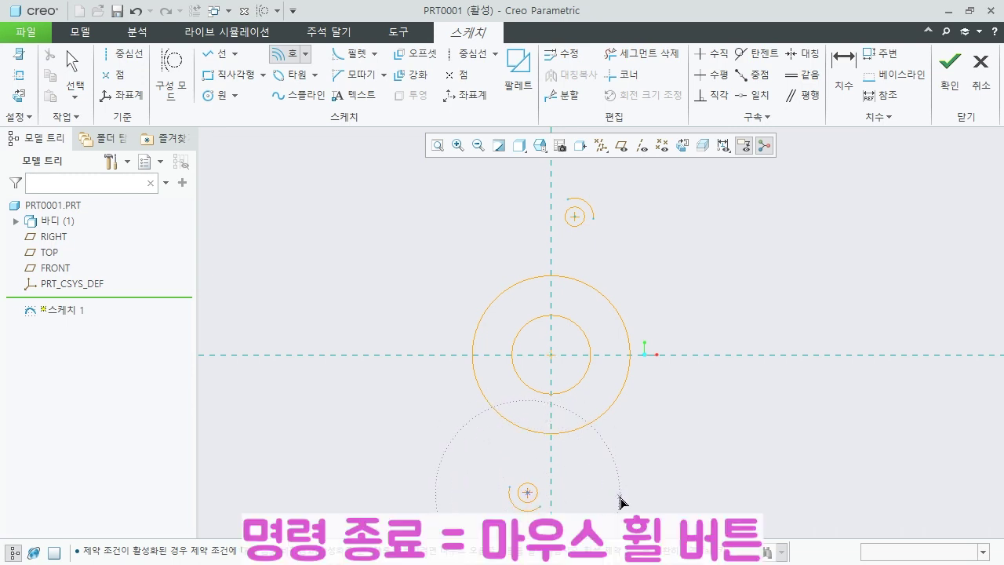
pyautogui.middleClick(634, 495)
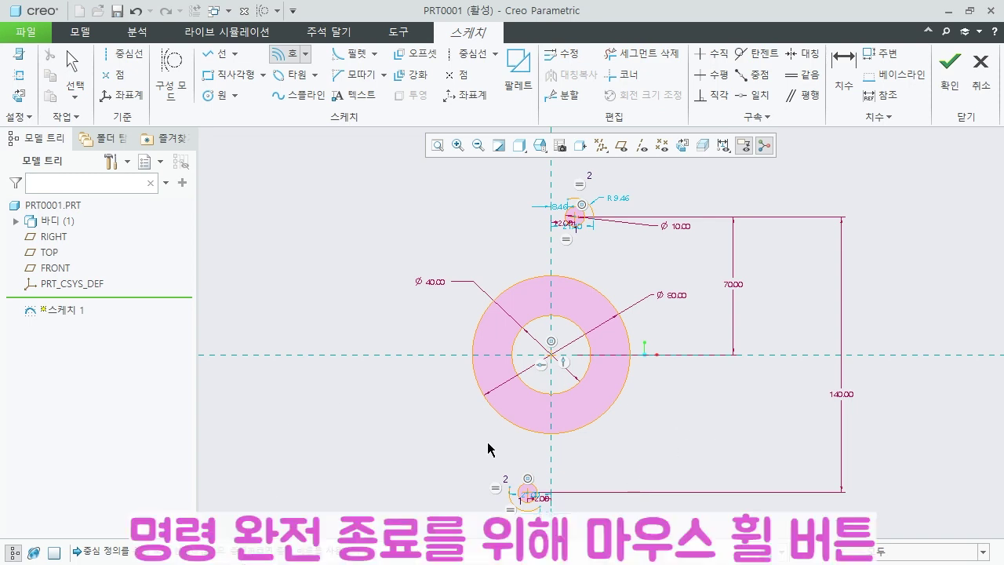
pyautogui.middleClick(395, 423)
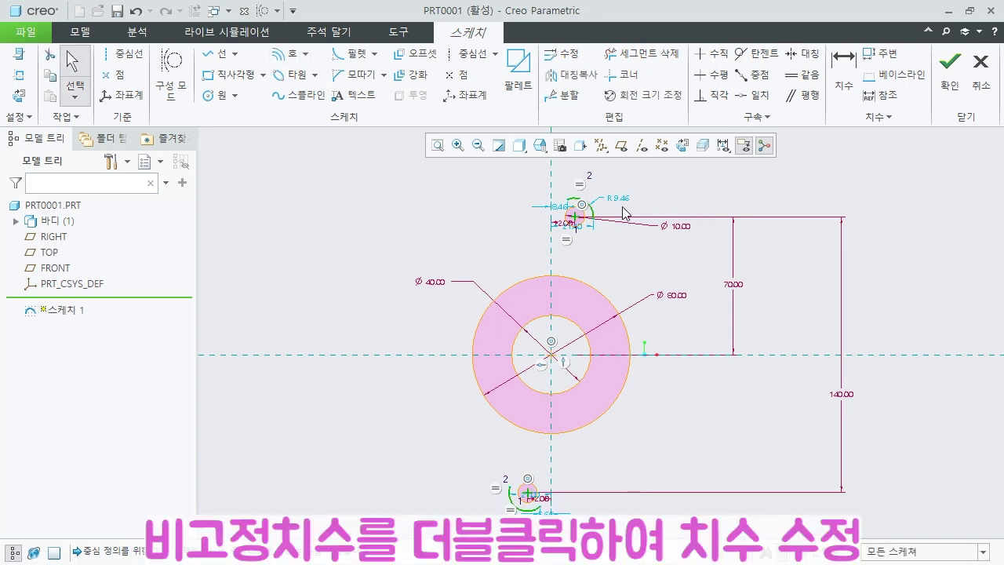
# Set the radius of the concentric arc around the upper small circle to 10
pyautogui.doubleClick(617, 202)
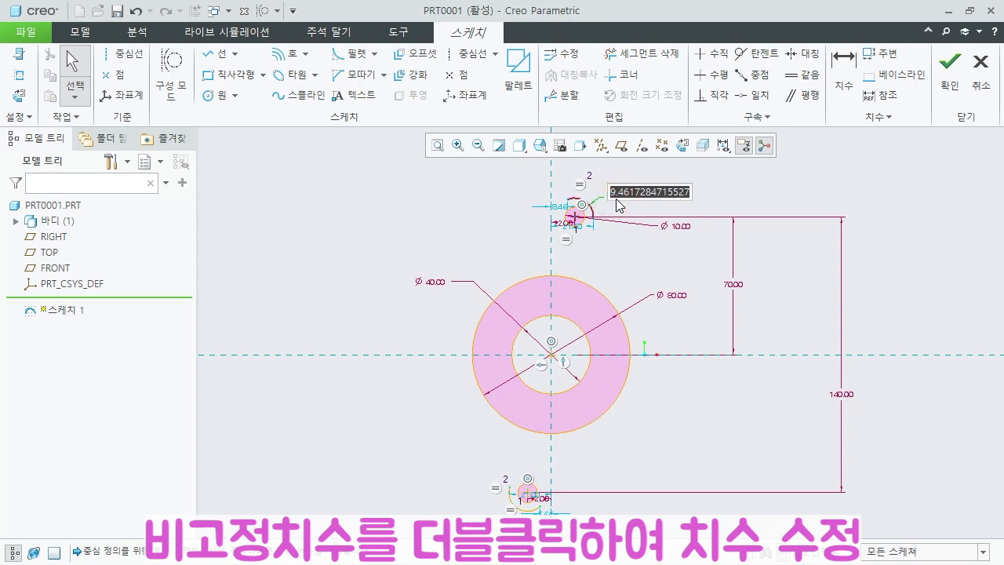
pyautogui.write('10')
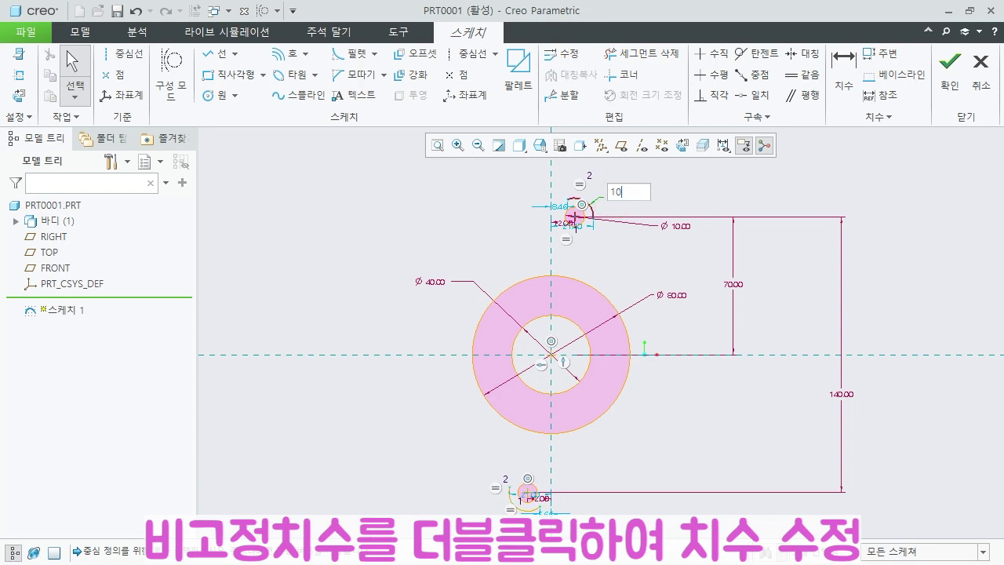
pyautogui.press('Return')
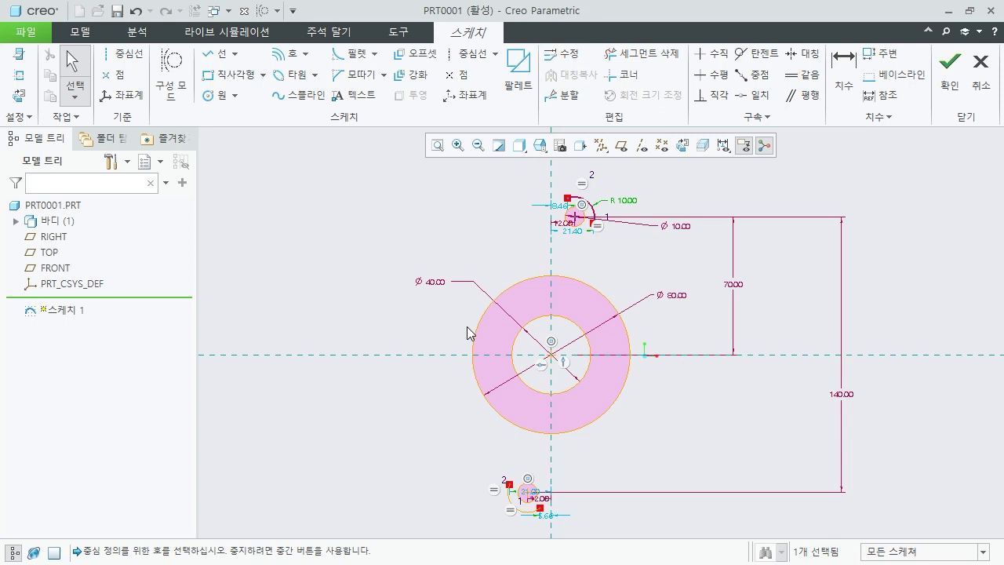
# Sketch a 3-Point/Tangent End arc about 98 in radius from the upper arc's left end to just outside the 80 diameter circle's left side
pyautogui.click(305, 54)
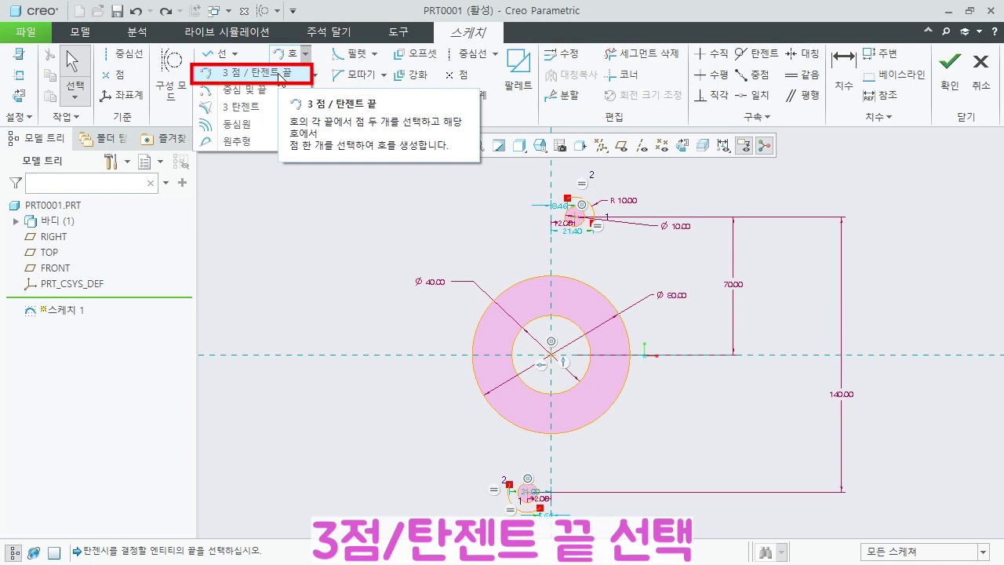
pyautogui.click(280, 73)
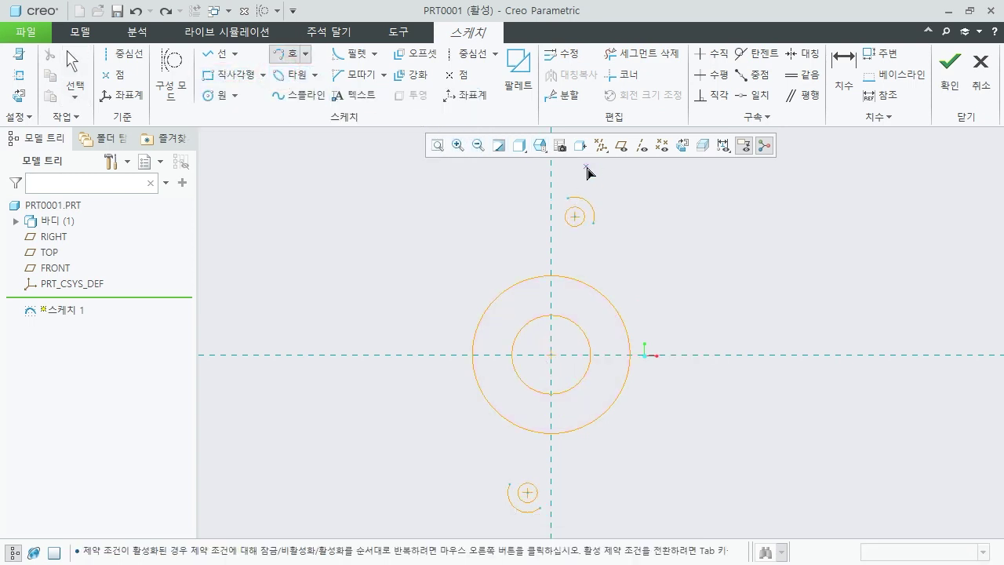
pyautogui.click(570, 208)
pyautogui.click(569, 201)
pyautogui.click(459, 304)
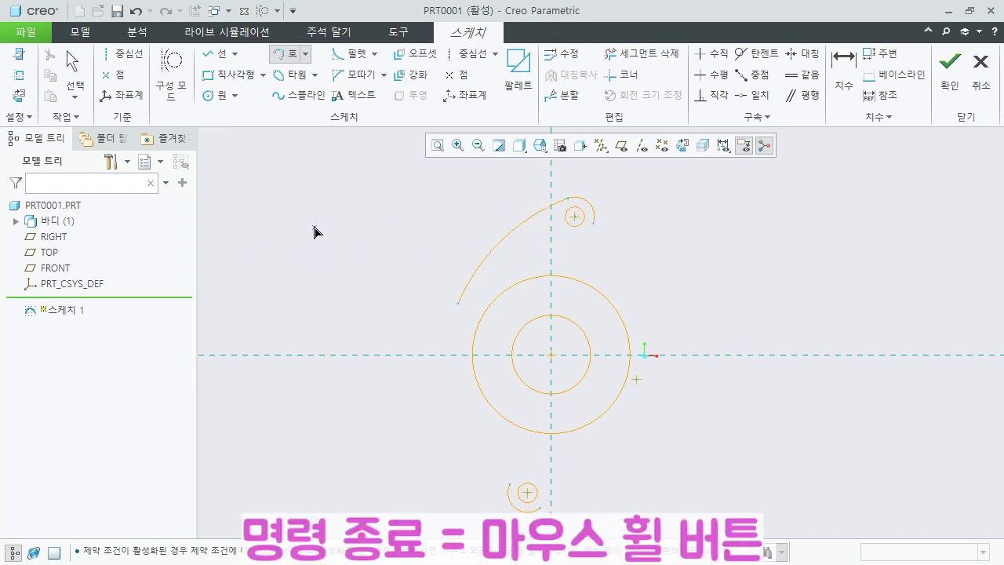
pyautogui.middleClick(268, 186)
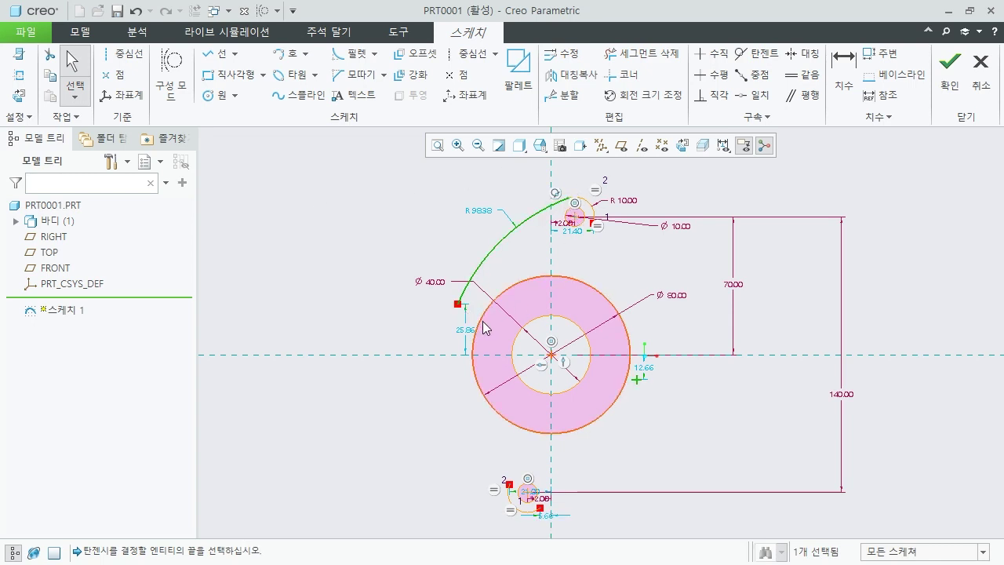
# Make the large arc's free end coincident with the 80 diameter circle and the arc tangent to that circle
pyautogui.click(751, 95)
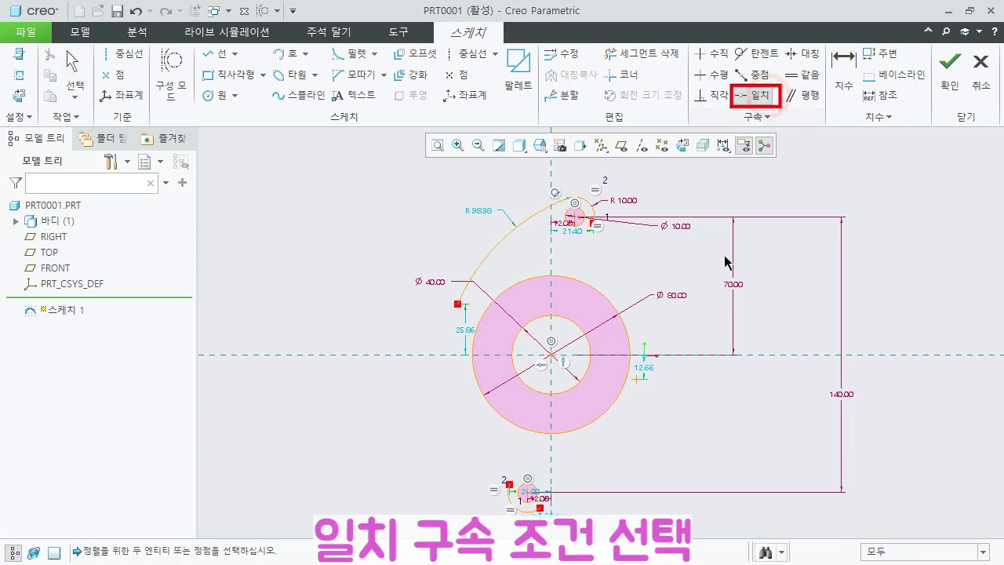
pyautogui.click(459, 305)
pyautogui.click(480, 323)
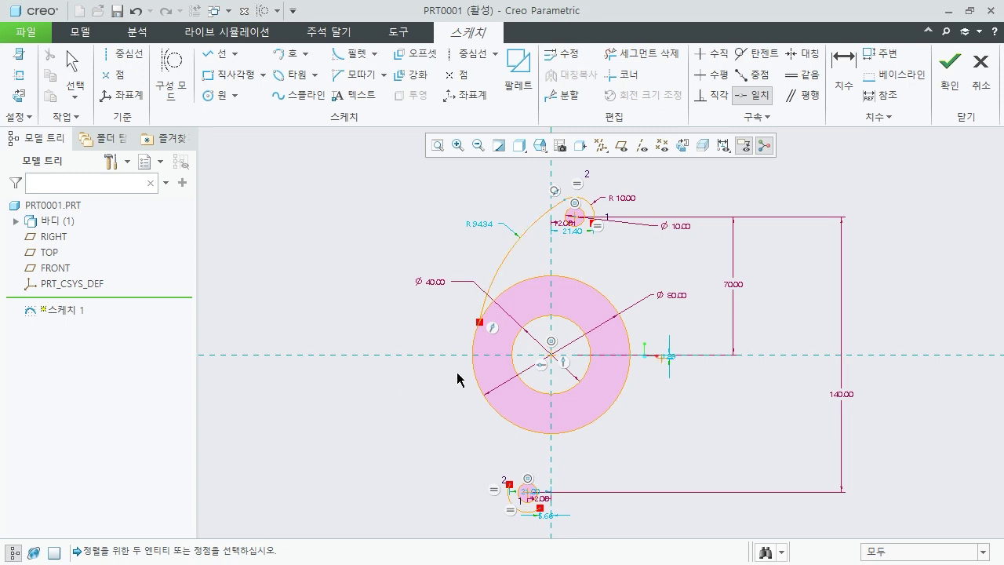
pyautogui.click(756, 53)
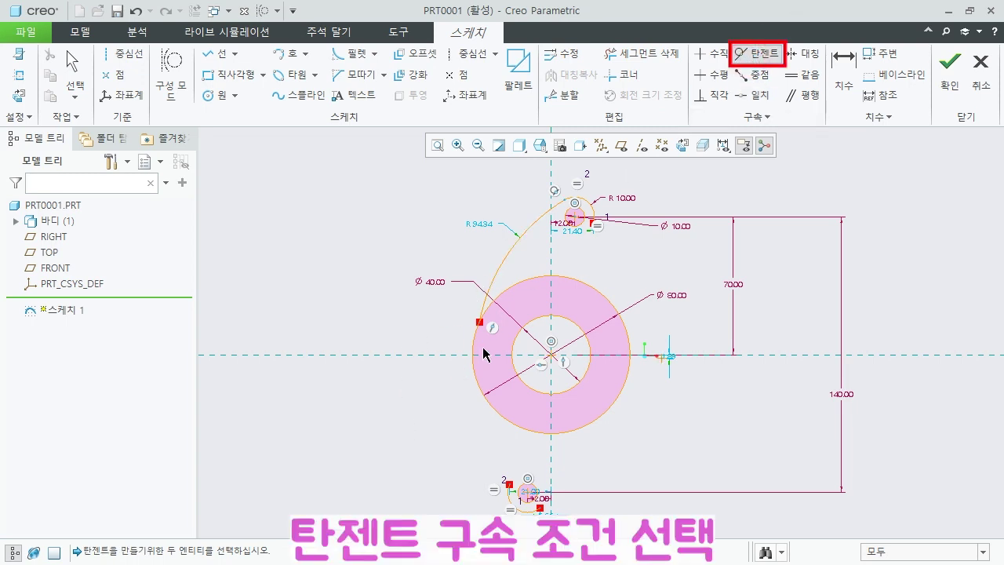
pyautogui.click(491, 289)
pyautogui.click(474, 350)
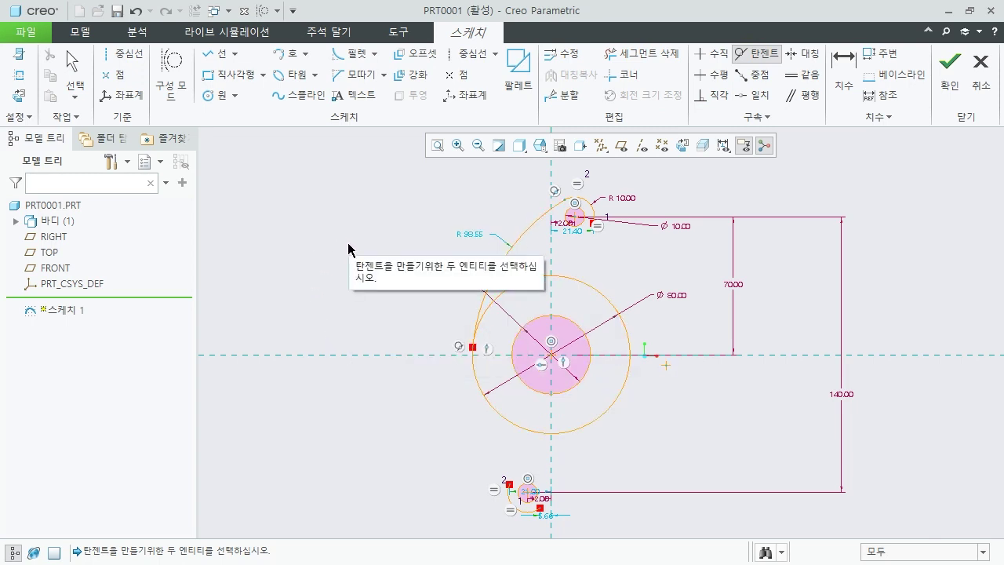
pyautogui.middleClick(417, 223)
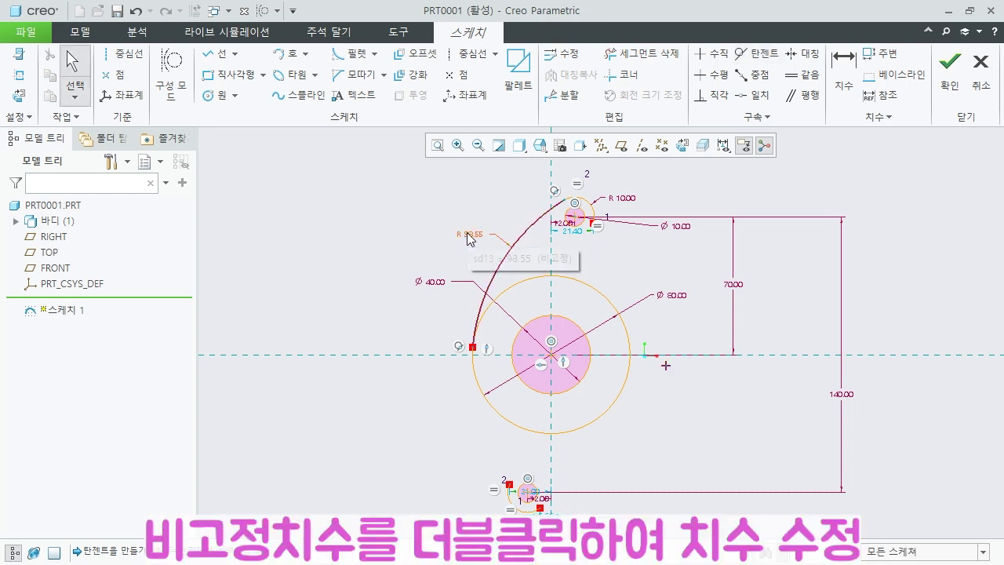
# Set the radius of the large arc on the profile's upper left side to 100
pyautogui.doubleClick(468, 238)
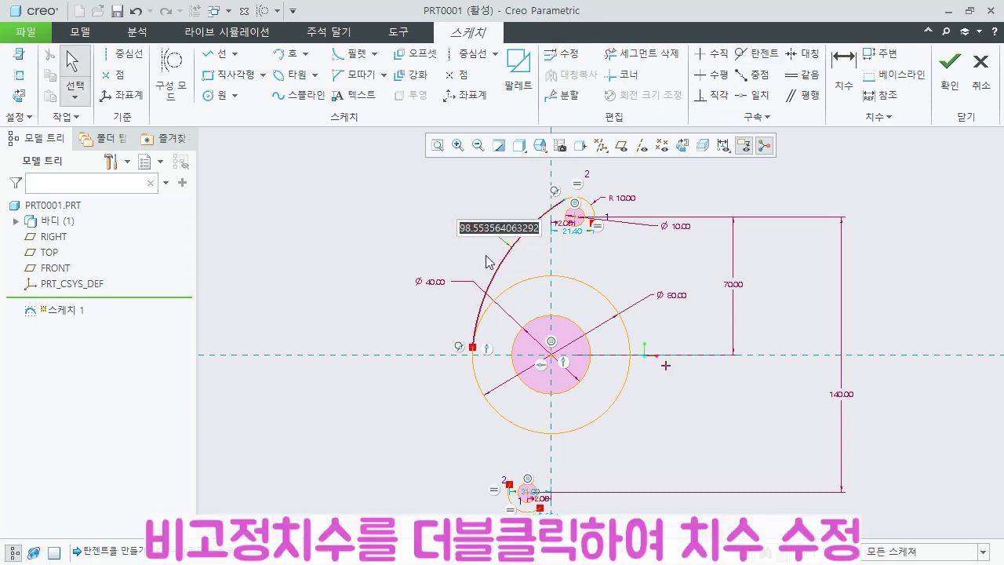
pyautogui.write('100')
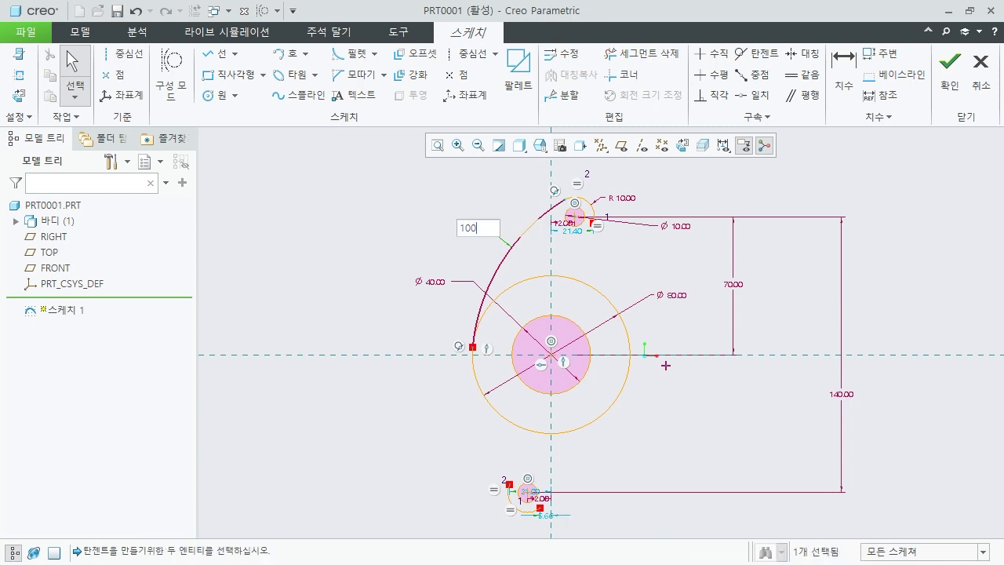
pyautogui.press('Return')
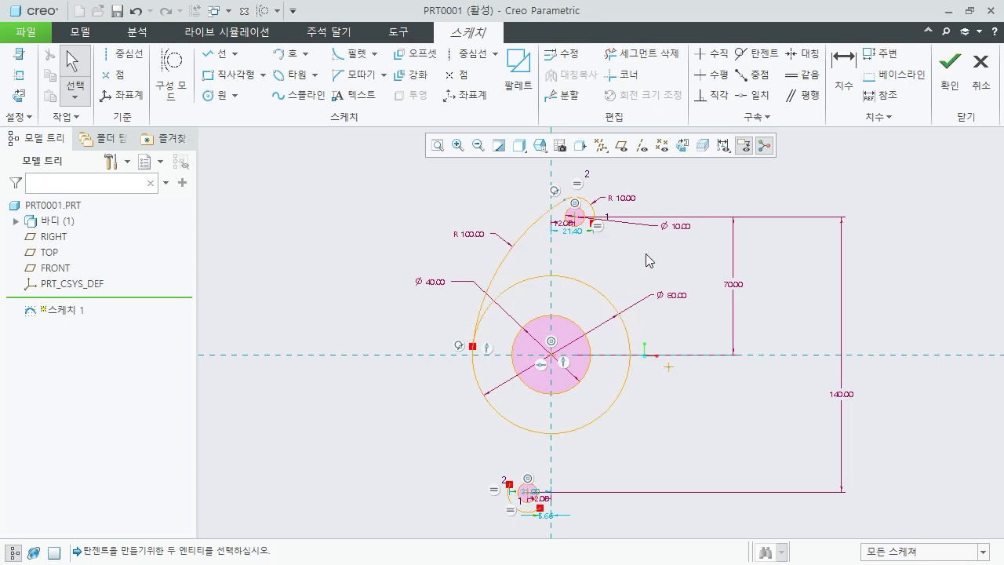
# Sketch a 3-Point/Tangent End arc about 29 in radius from the upper R10 arc's right end to just outside the 80 diameter circle
pyautogui.scroll(4, 643, 252)
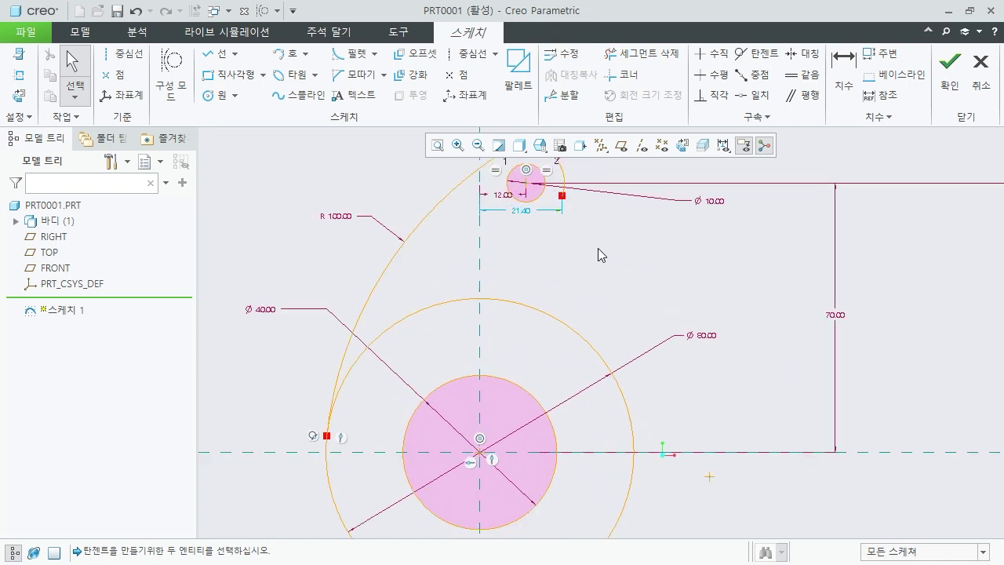
pyautogui.click(291, 59)
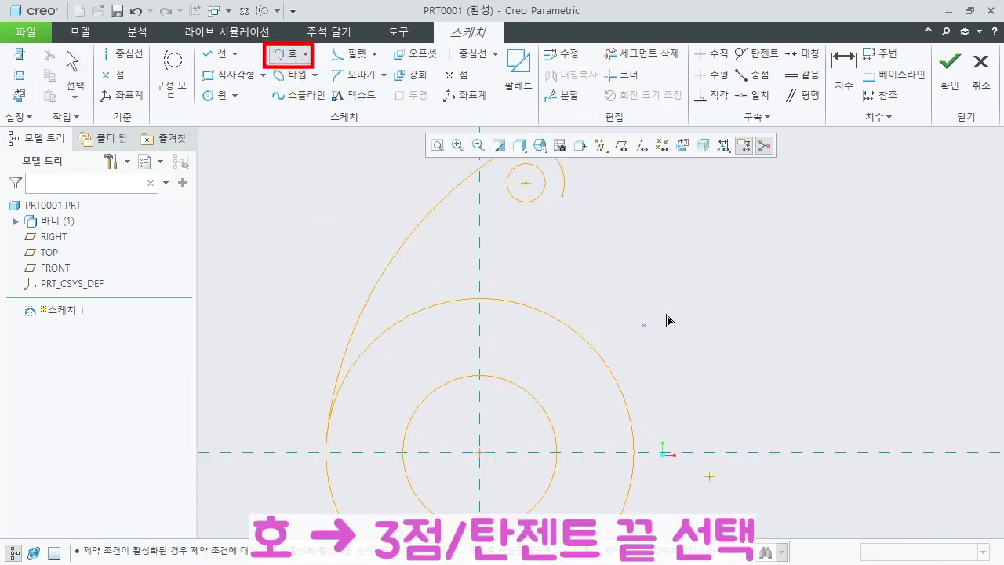
pyautogui.click(564, 197)
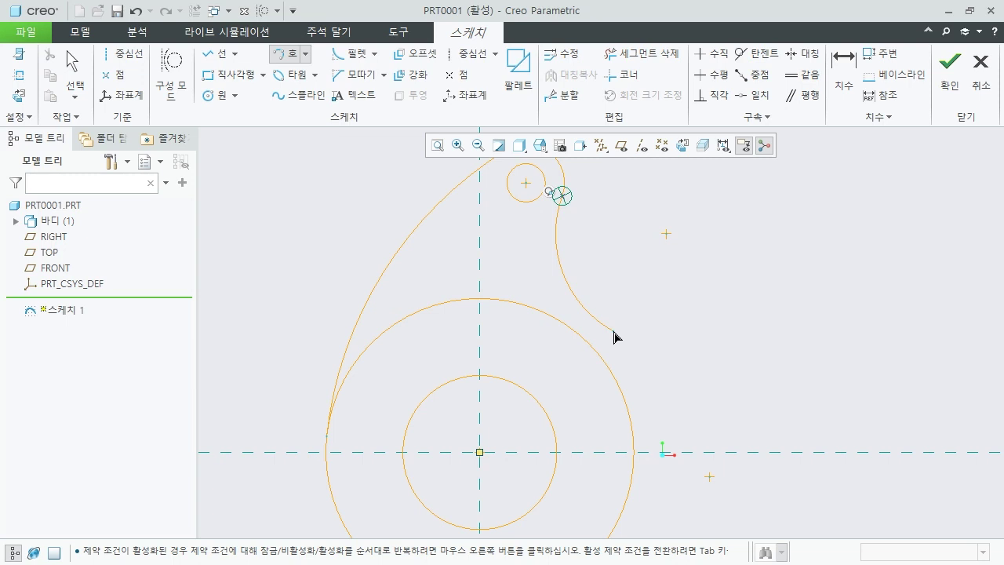
pyautogui.click(614, 336)
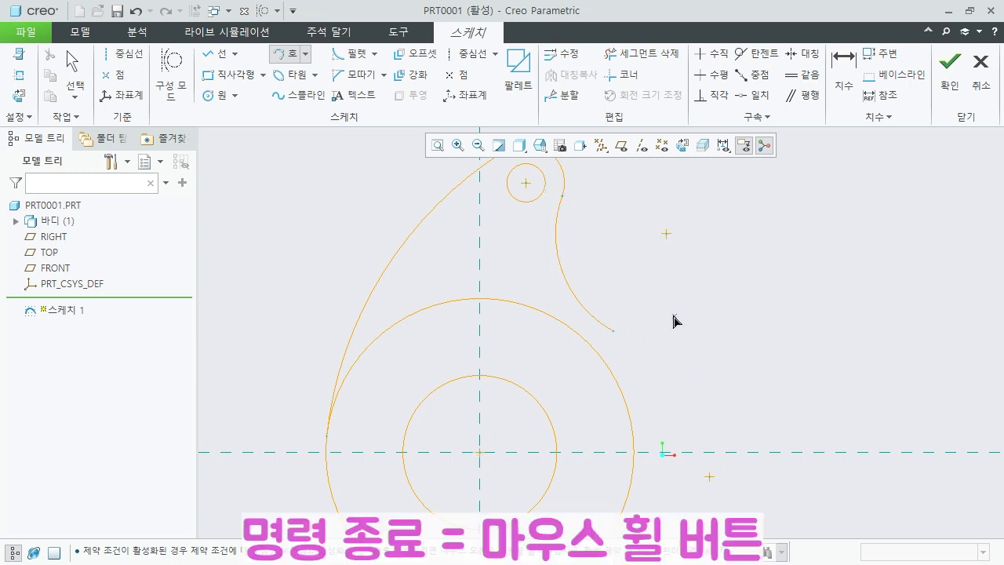
pyautogui.middleClick(637, 292)
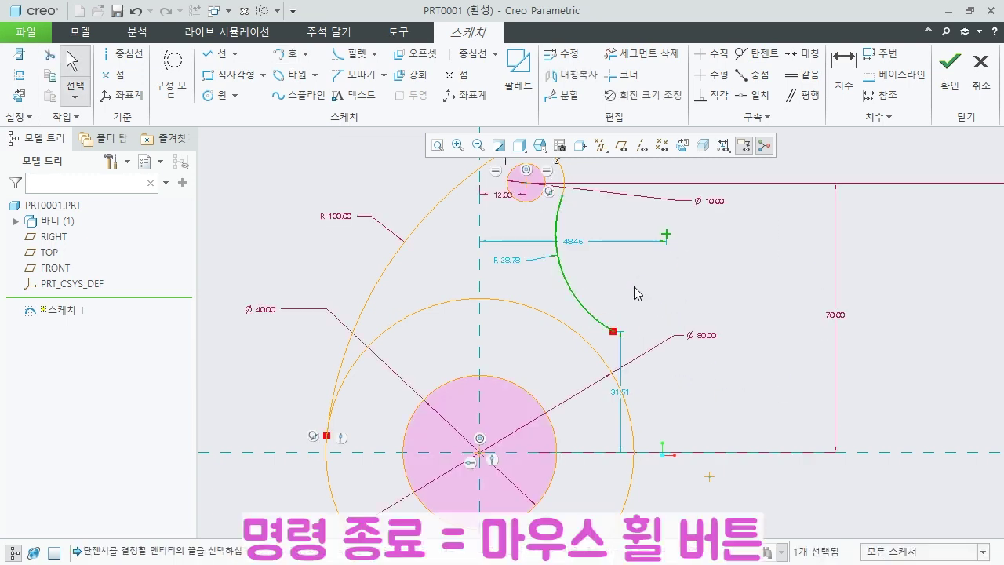
# Make the new right-hand arc's free end coincident with the 80 diameter circle and the arc tangent to that circle
pyautogui.click(770, 96)
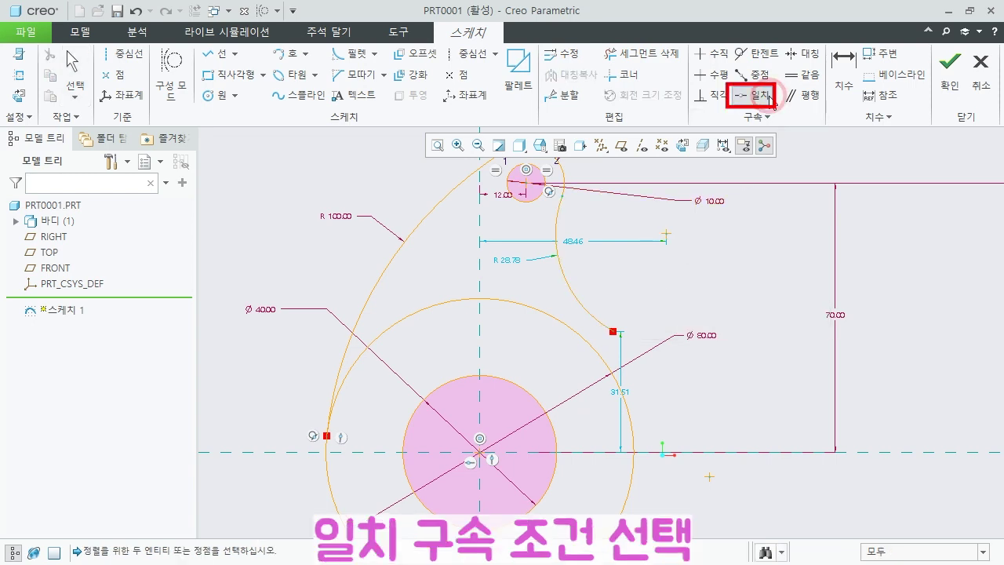
pyautogui.click(615, 333)
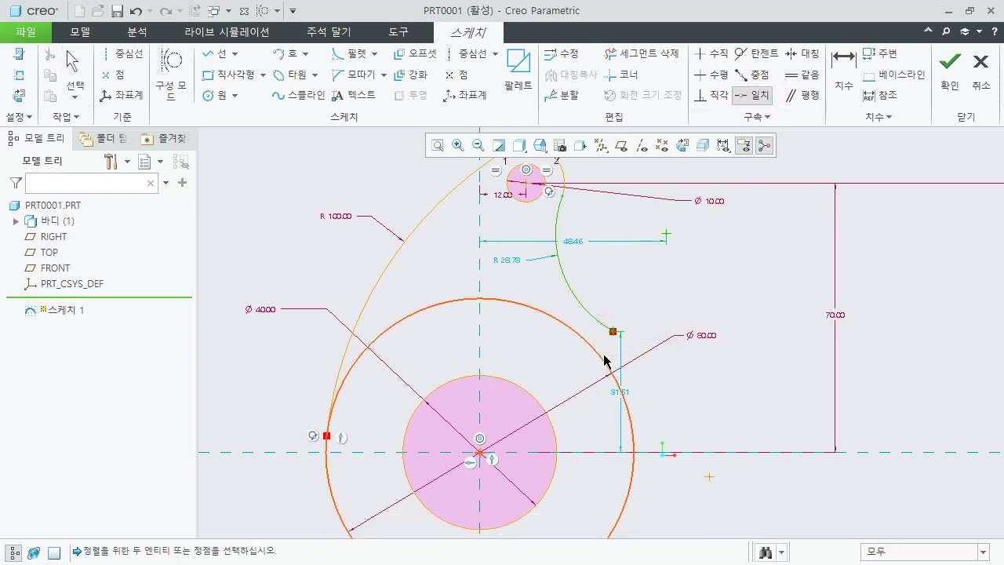
pyautogui.click(600, 350)
pyautogui.click(757, 54)
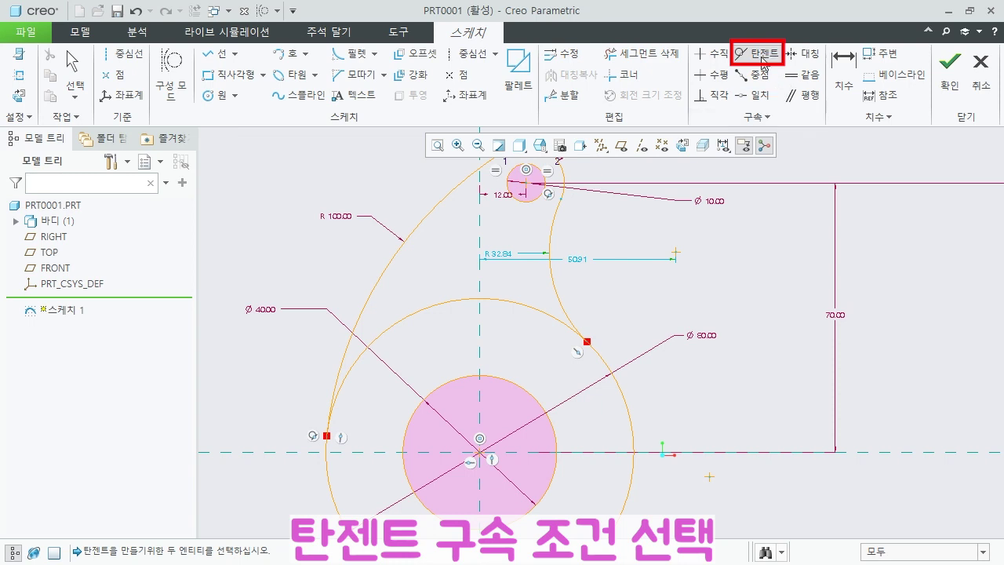
pyautogui.click(561, 306)
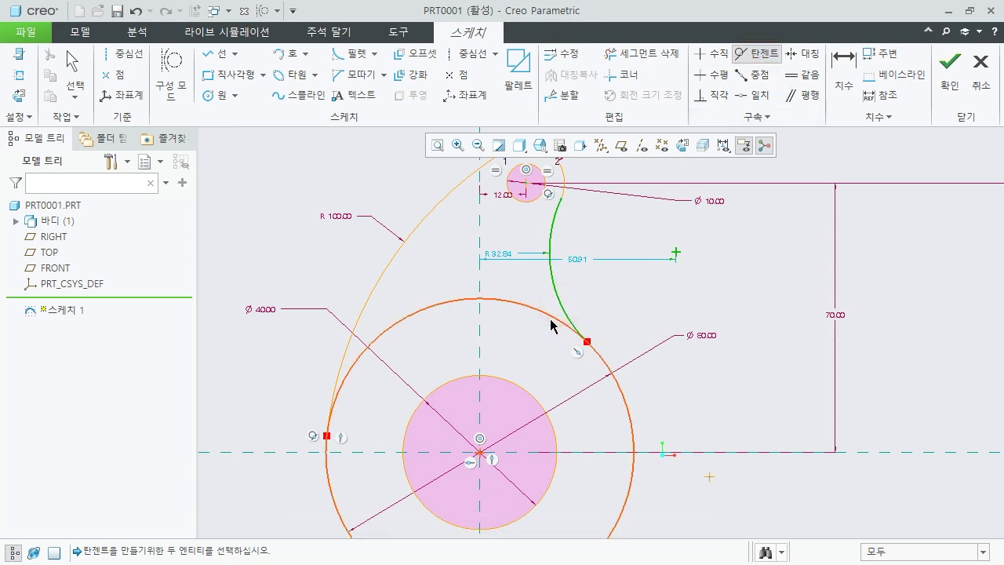
pyautogui.click(549, 319)
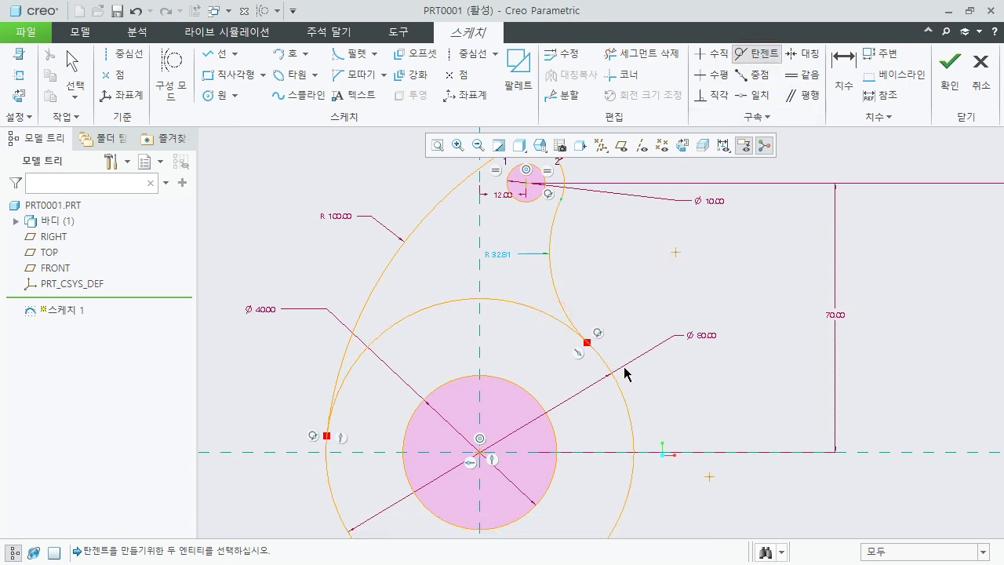
pyautogui.middleClick(619, 271)
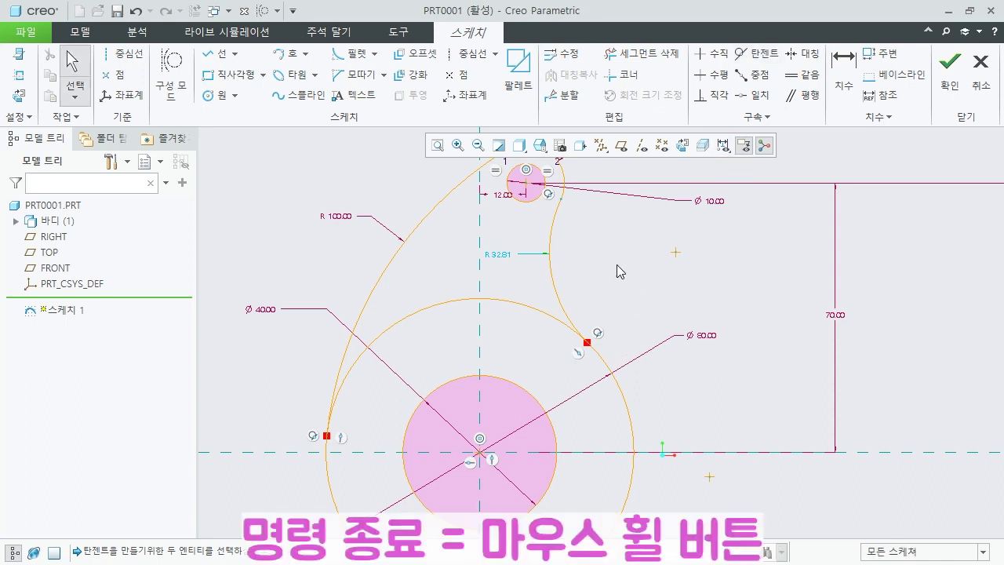
# Set the radius of the concave arc on the profile's upper right side to 35
pyautogui.doubleClick(500, 254)
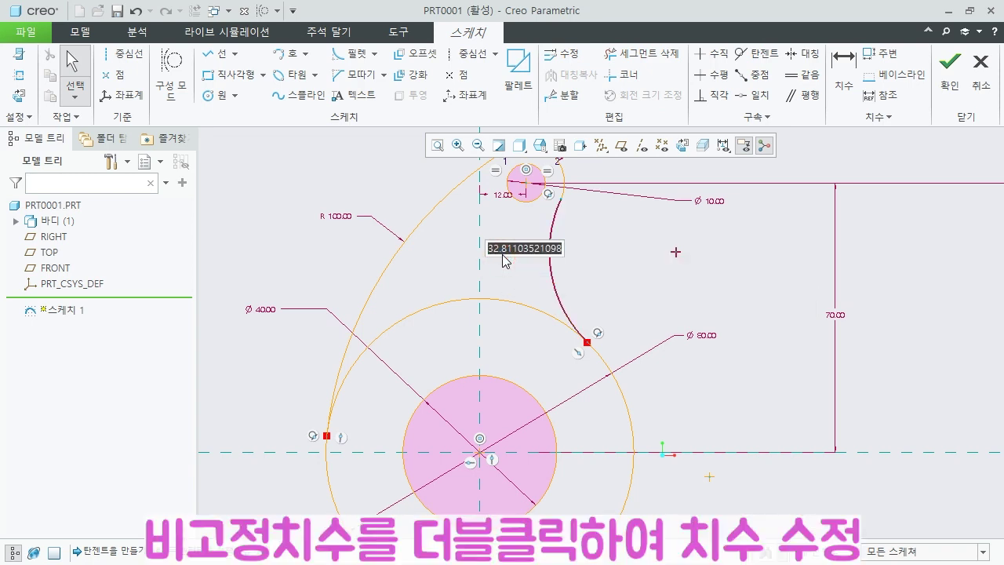
pyautogui.write('35')
pyautogui.press('Return')
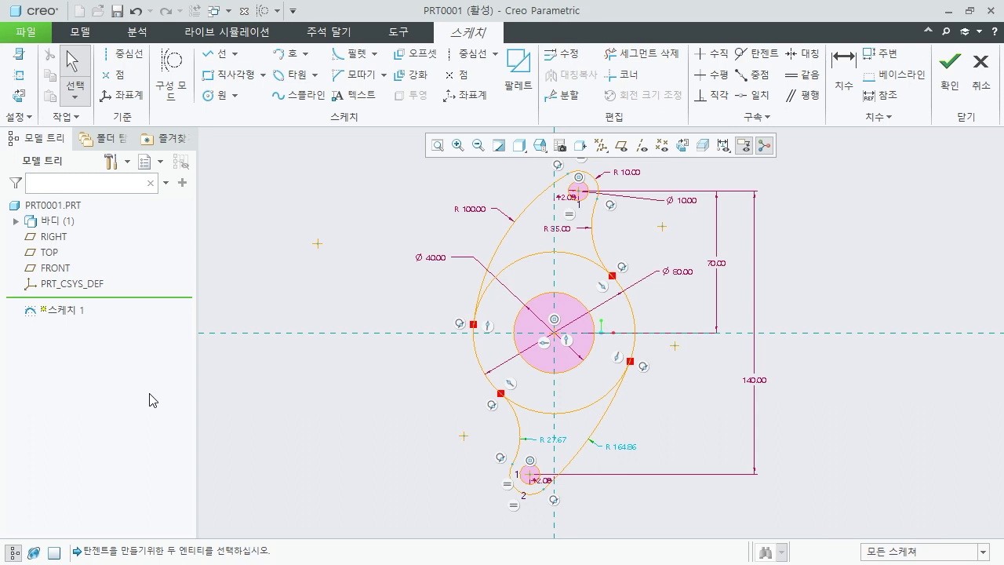
# Constrain the lower left arc equal to the R35 arc and the lower right arc equal to the R100 arc
pyautogui.click(807, 77)
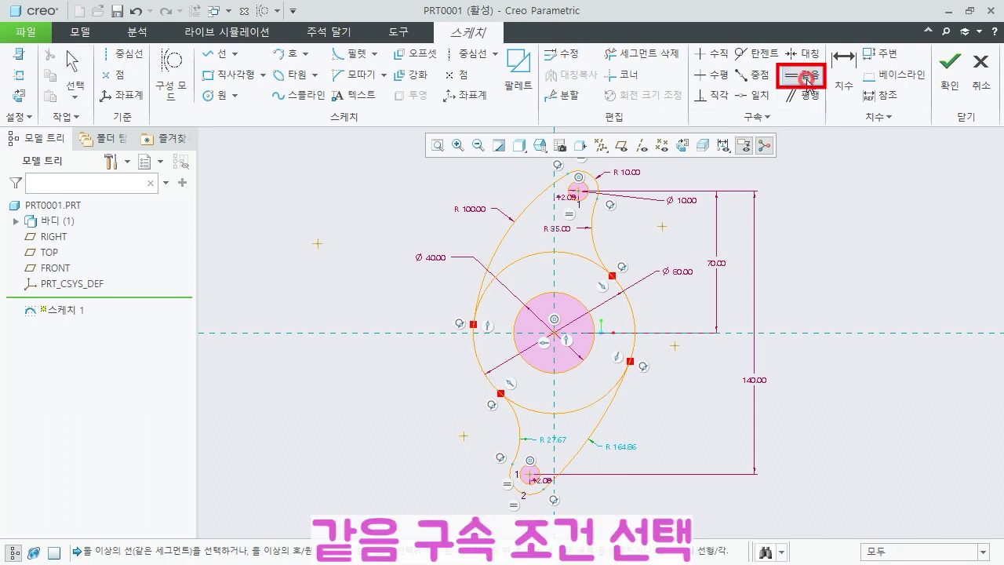
pyautogui.click(519, 434)
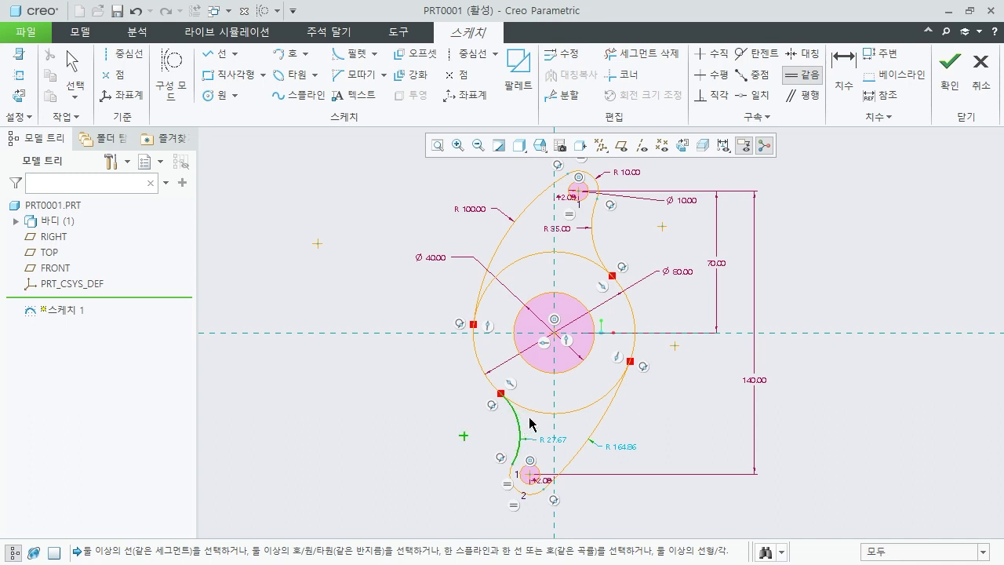
pyautogui.click(594, 242)
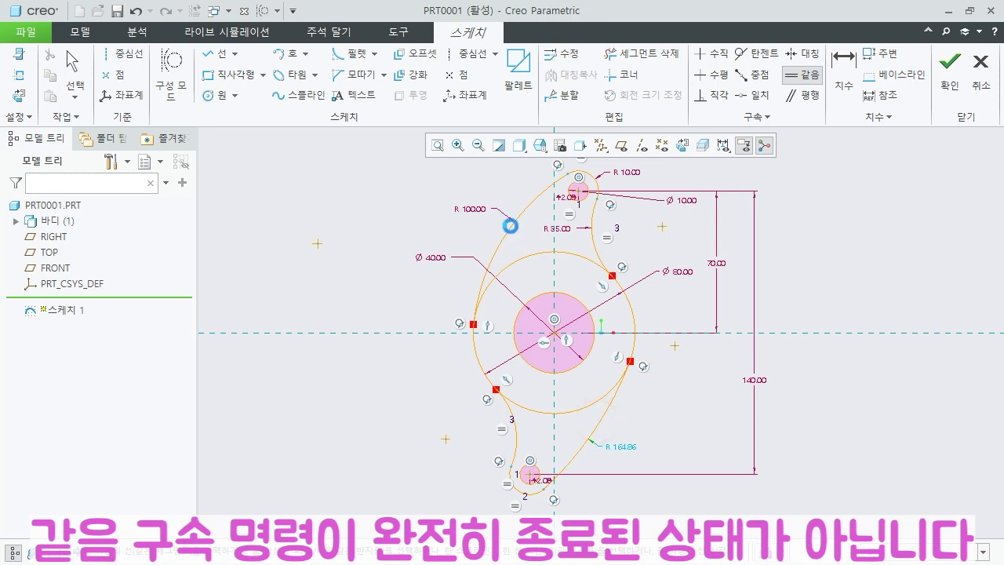
pyautogui.click(508, 227)
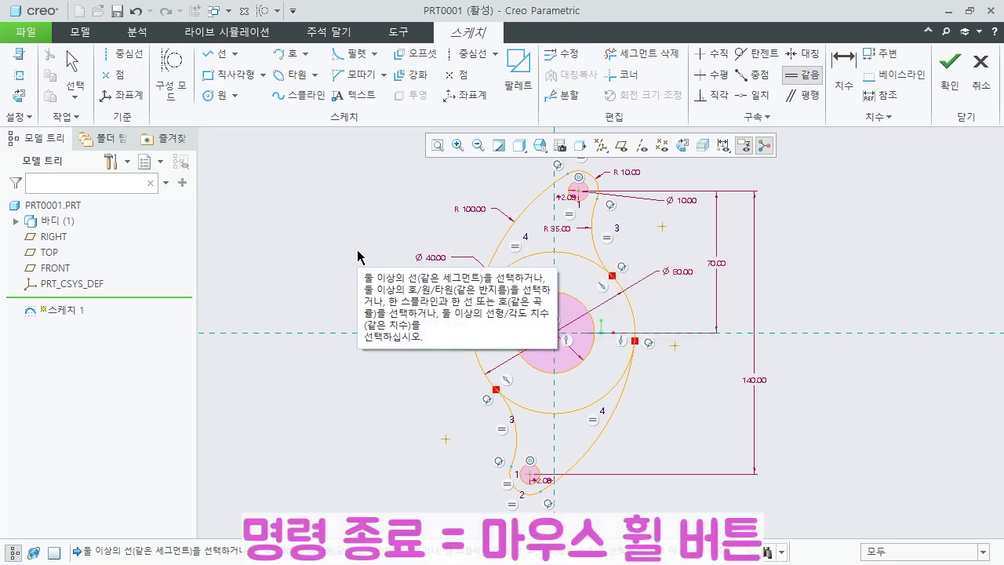
pyautogui.middleClick(313, 193)
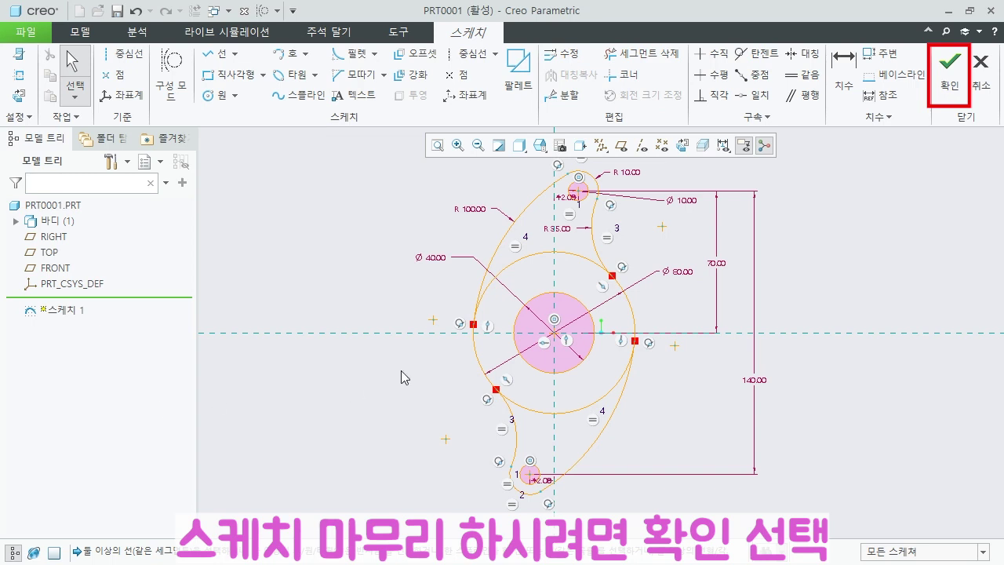
# Finish the profile sketch and hide Sketch 1
pyautogui.click(941, 86)
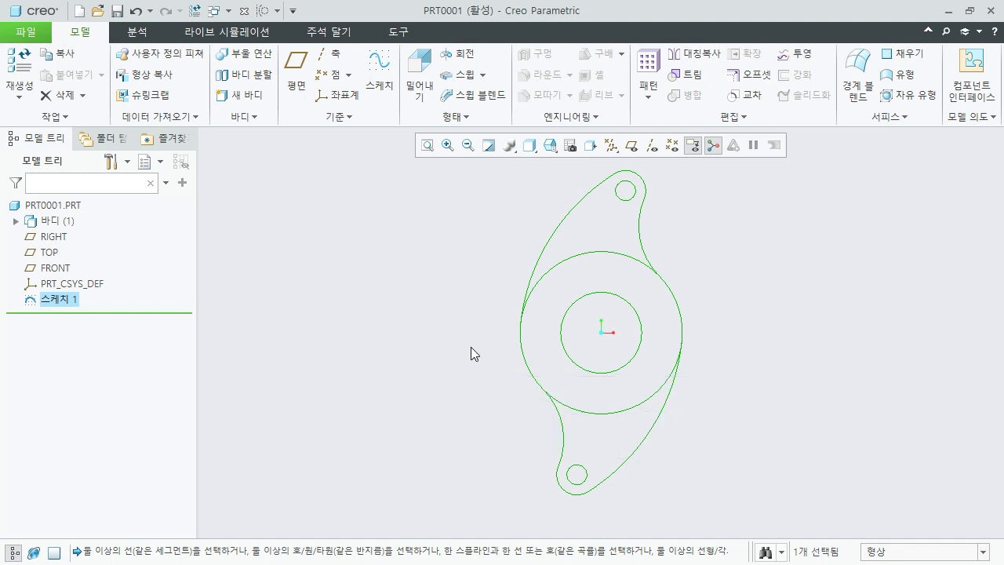
pyautogui.click(65, 301)
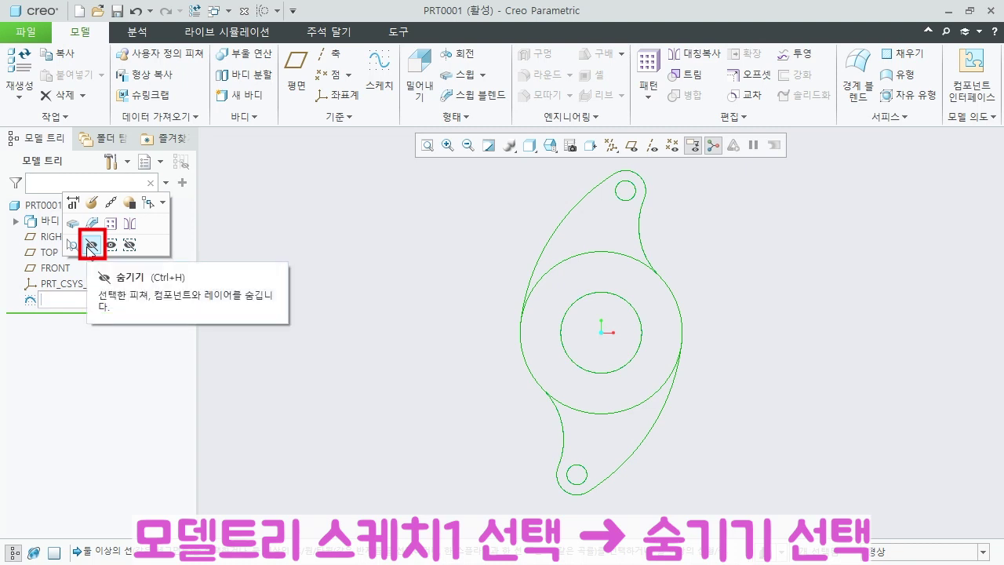
pyautogui.click(91, 245)
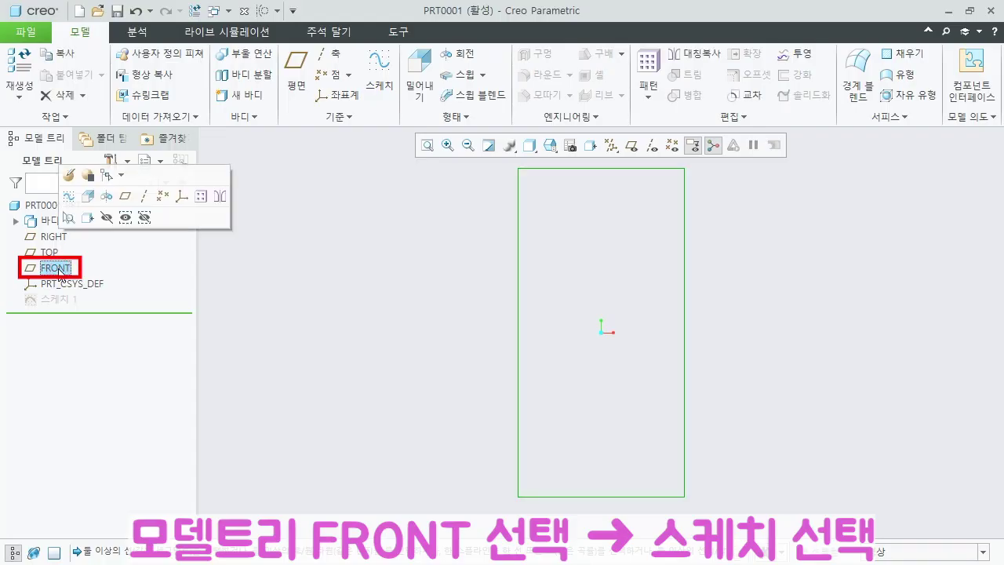
# Start a sketch on the FRONT plane and draw a Center and Ends arc about 59 in radius around the origin, from upper left to lower right
pyautogui.click(69, 196)
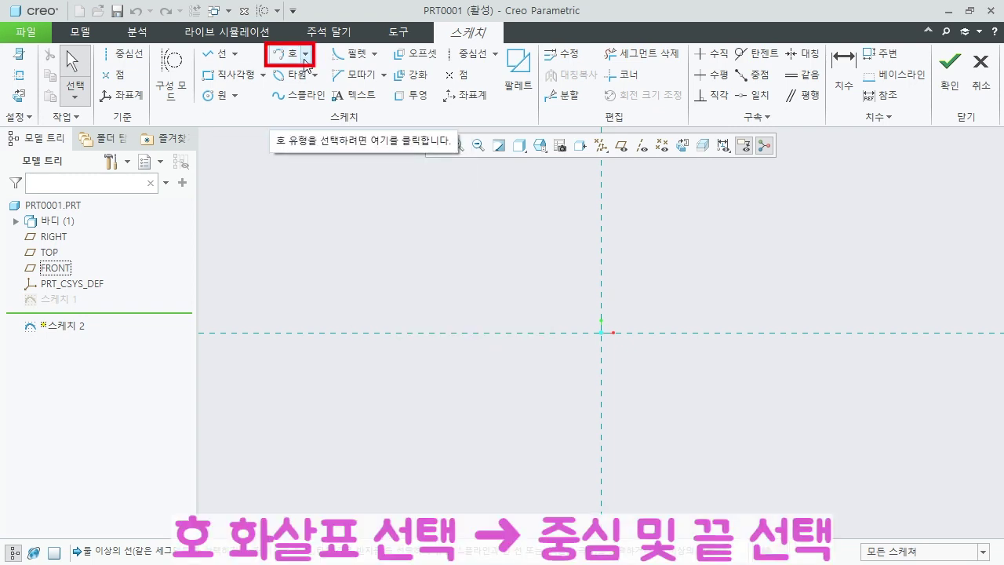
pyautogui.click(305, 54)
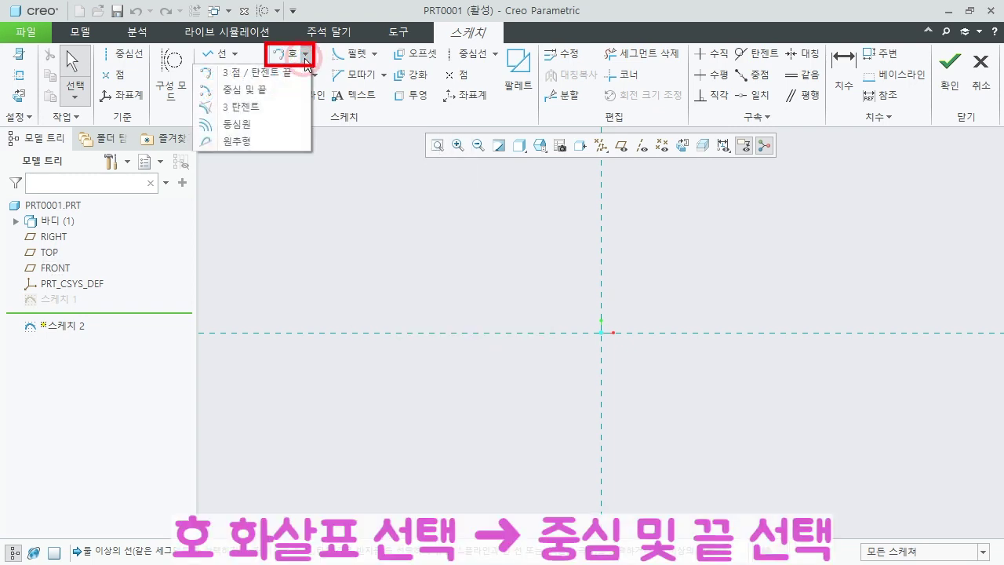
pyautogui.click(267, 93)
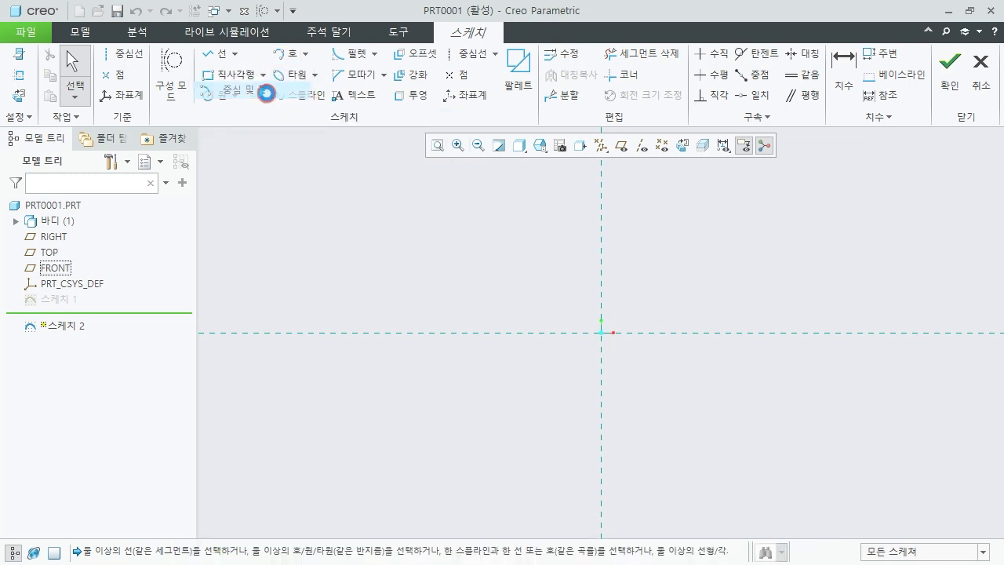
pyautogui.click(601, 333)
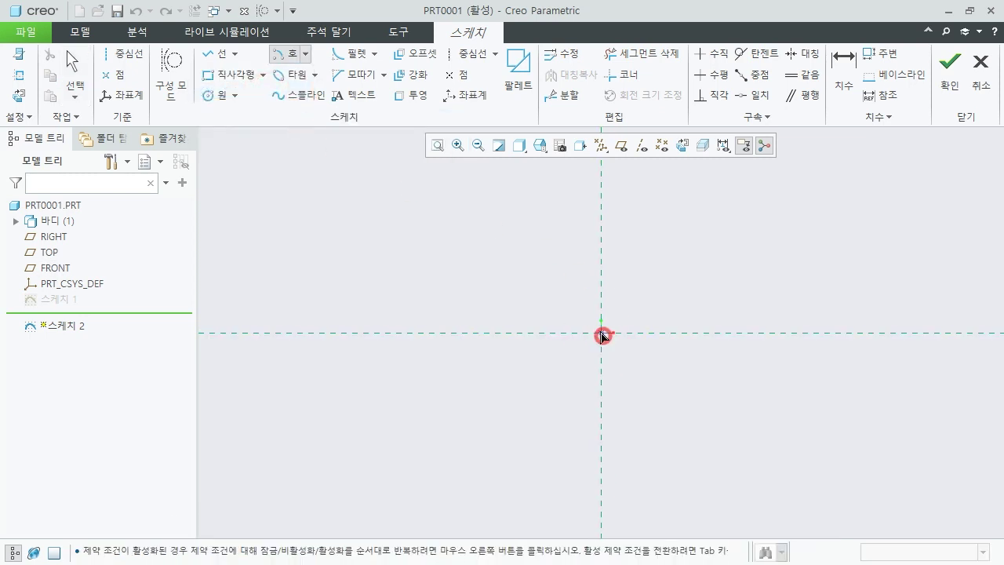
pyautogui.click(525, 240)
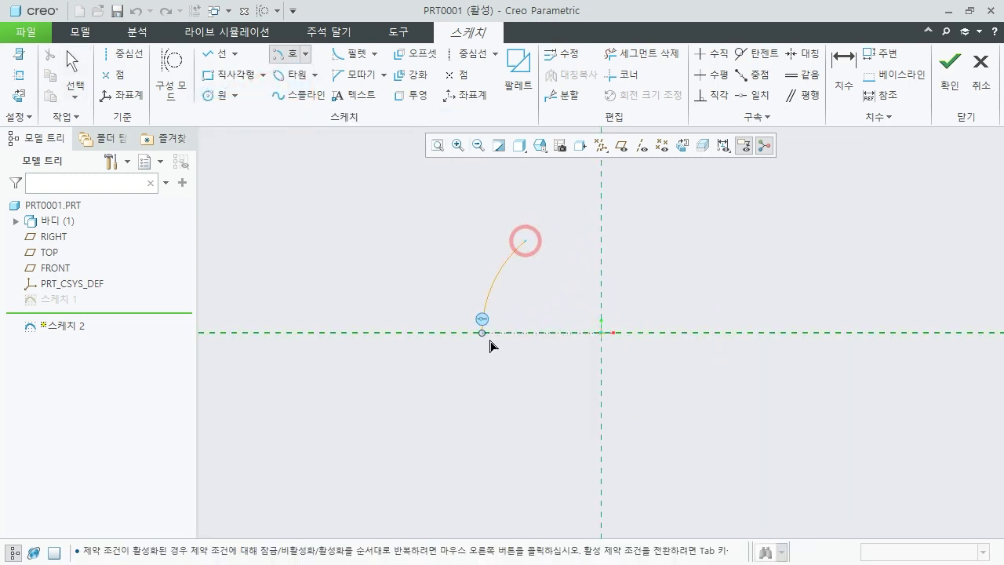
pyautogui.click(688, 417)
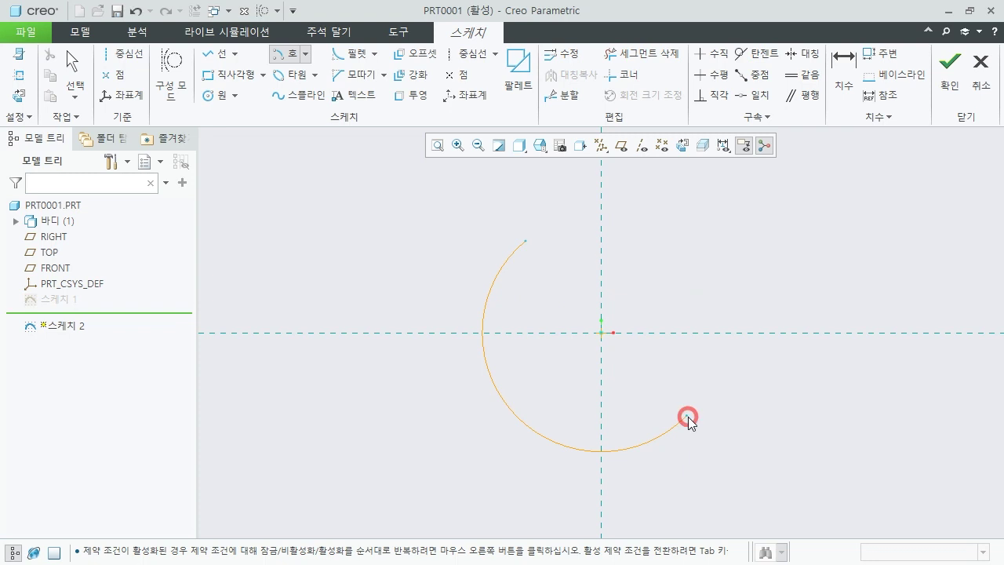
pyautogui.middleClick(390, 398)
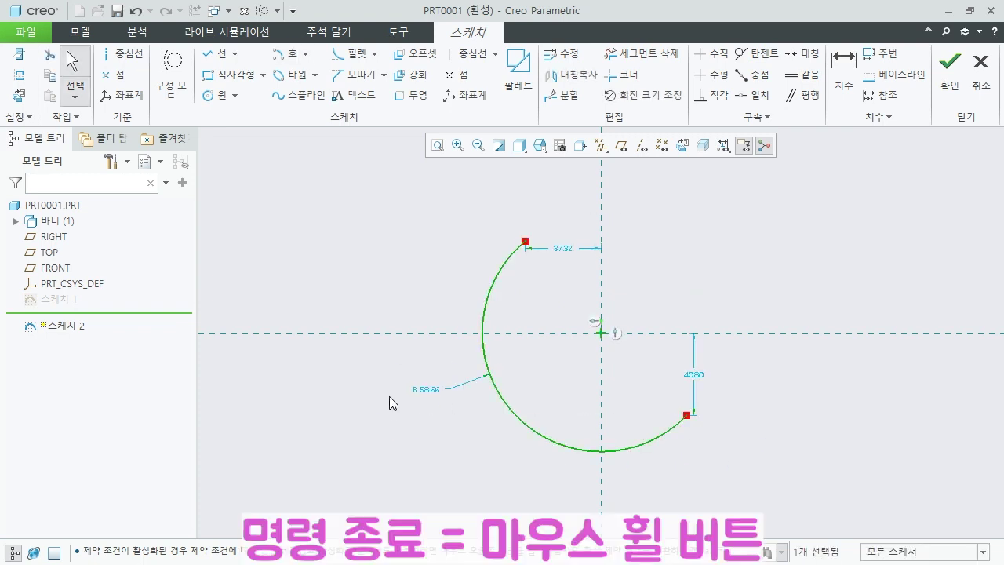
# Try to set the radius of the origin-centred arc to 20
pyautogui.doubleClick(429, 391)
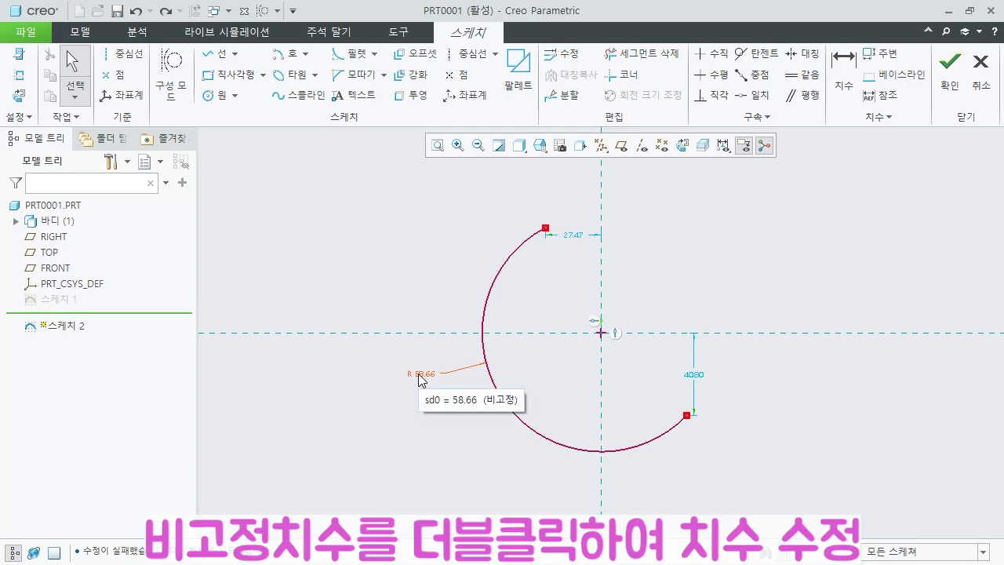
pyautogui.doubleClick(419, 374)
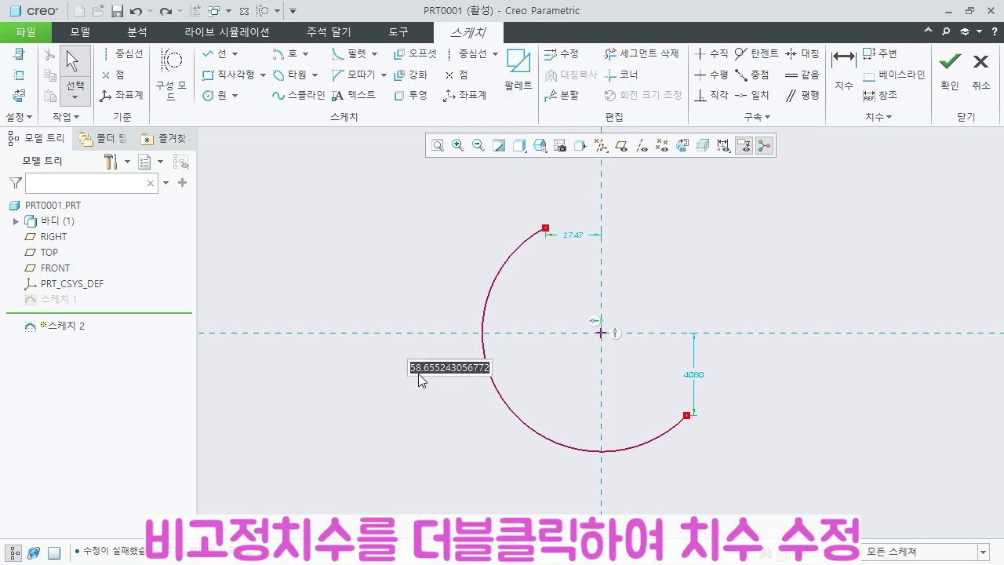
pyautogui.write('20')
pyautogui.press('Return')
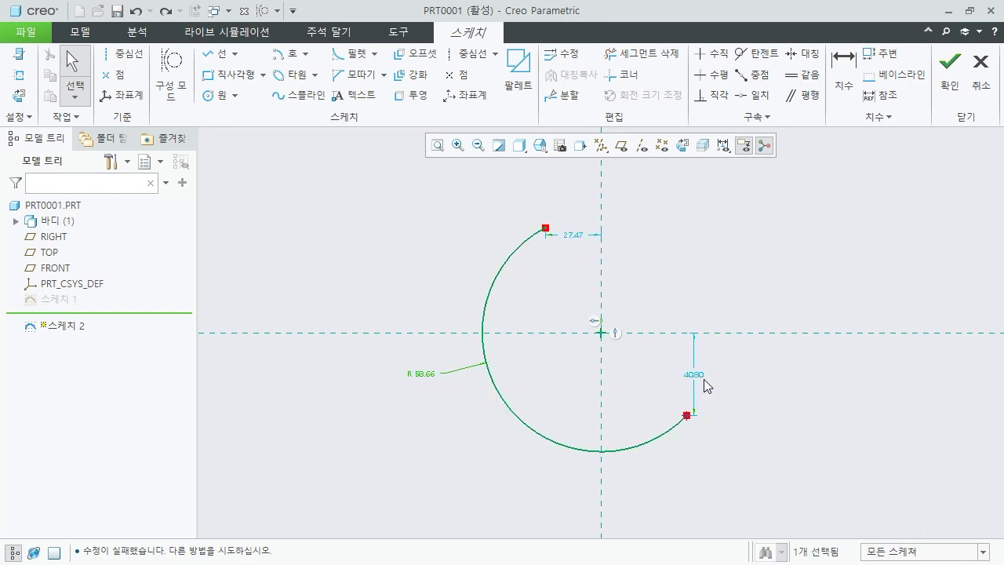
pyautogui.click(808, 408)
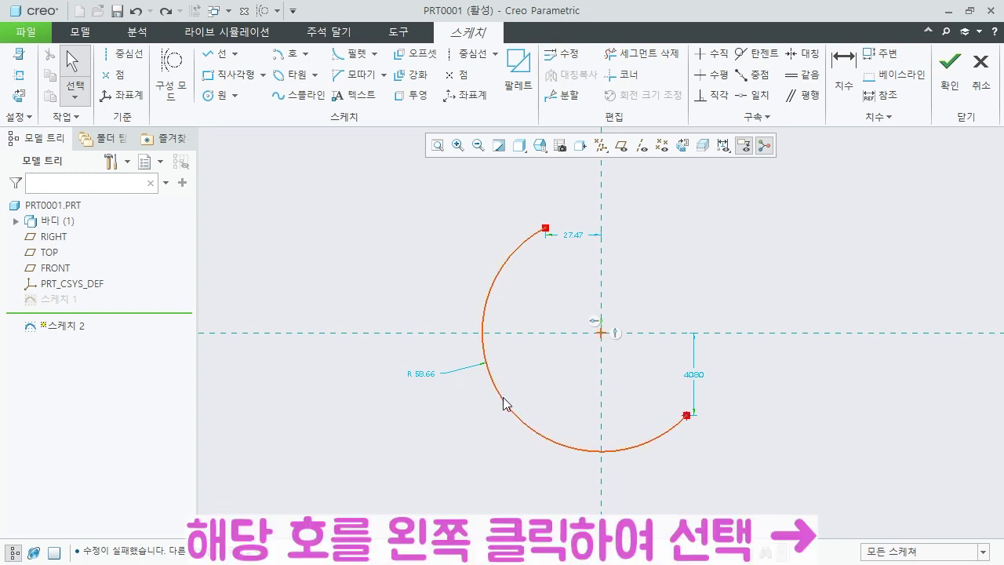
# Shrink the arc to about 33 in radius and pull in its ends, about 24 left of the vertical axis and 32 below the horizontal axis
pyautogui.moveTo(502, 401); pyautogui.dragTo(531, 385)
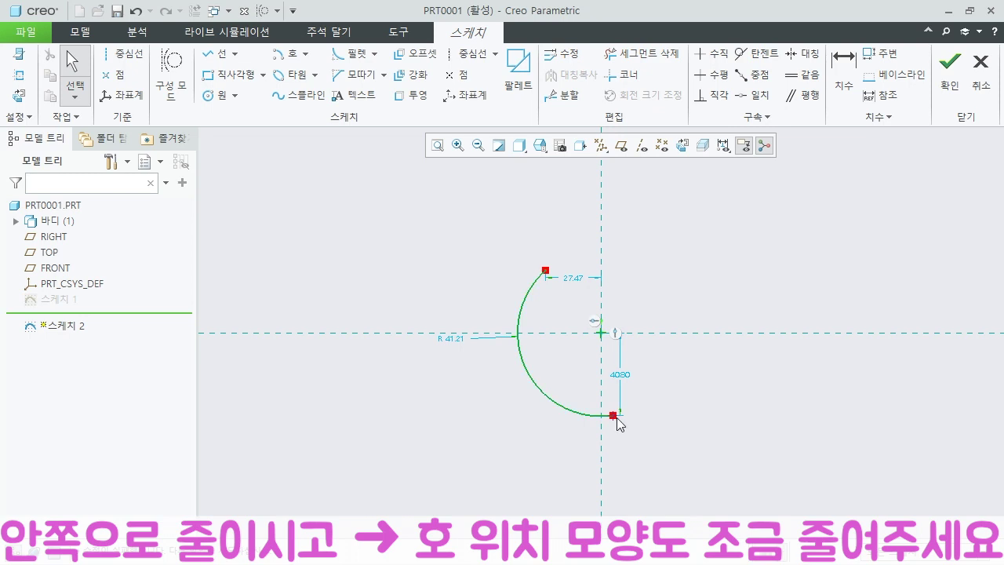
pyautogui.moveTo(613, 415); pyautogui.dragTo(627, 400)
pyautogui.moveTo(549, 290); pyautogui.dragTo(554, 288)
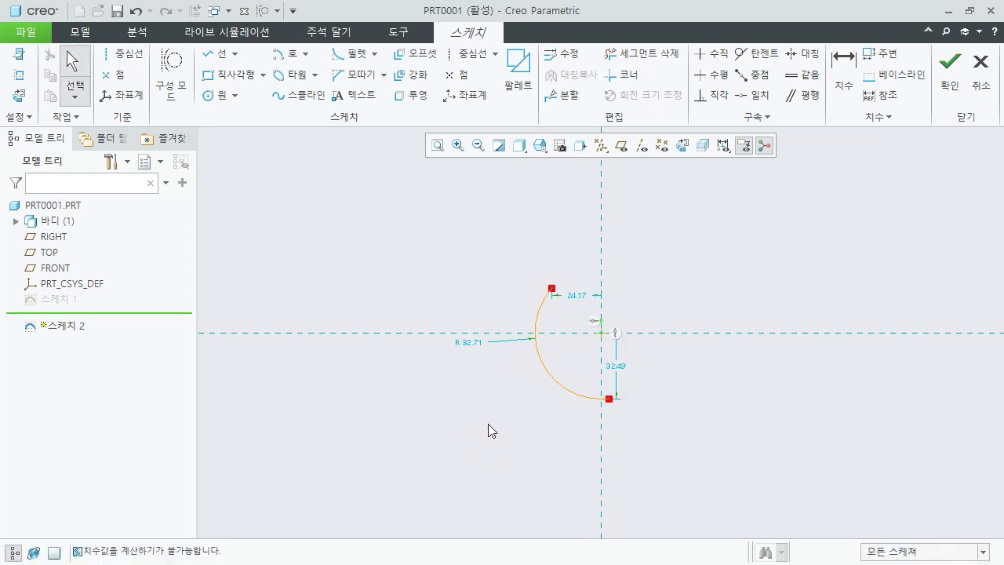
# Set the radius of the shrunken origin-centred arc to 38
pyautogui.doubleClick(470, 343)
pyautogui.write('38')
pyautogui.press('Return')
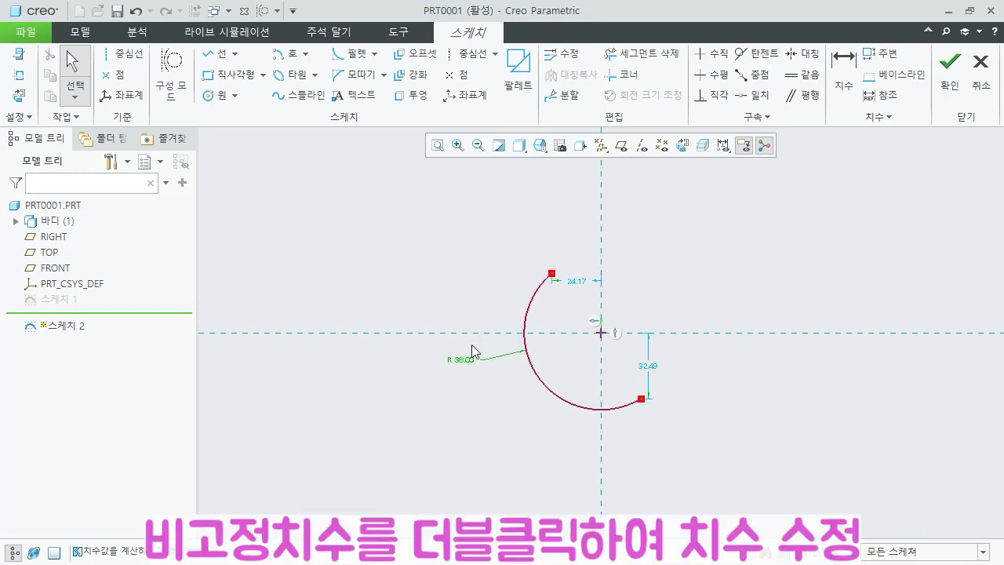
# Draw a Center and Ends arc about 20 in radius, opening downward, centred about 29 right of and 34 above the origin
pyautogui.click(488, 452)
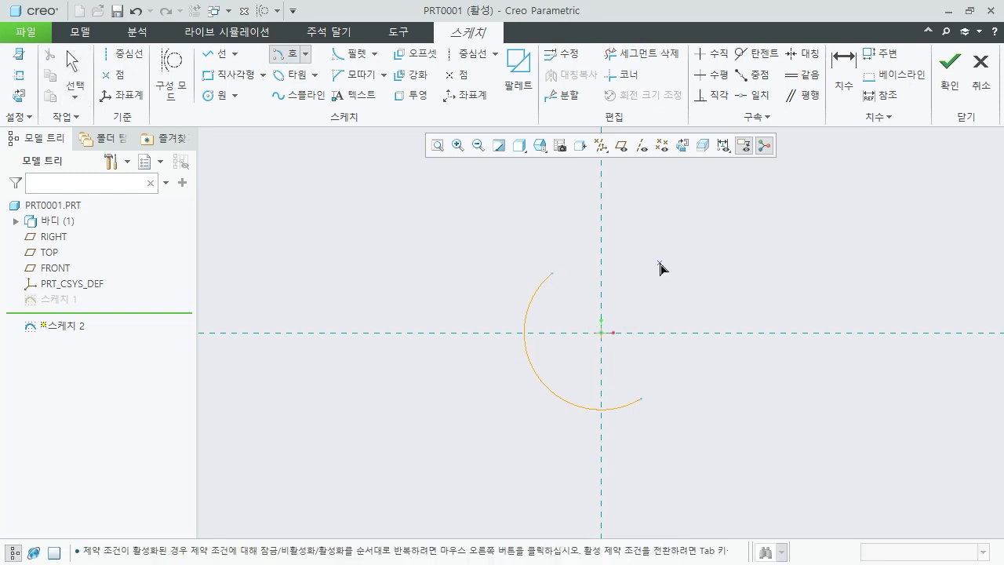
pyautogui.click(660, 264)
pyautogui.click(628, 236)
pyautogui.click(708, 265)
pyautogui.middleClick(808, 276)
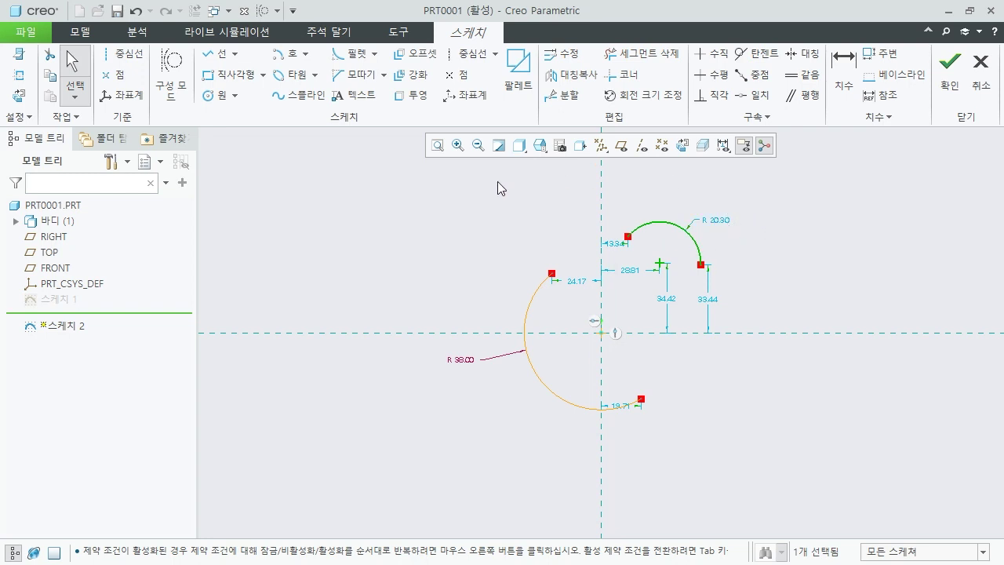
# Draw a slanted line joining the upper end of the R38 arc to the left end of the small upper arc
pyautogui.click(214, 57)
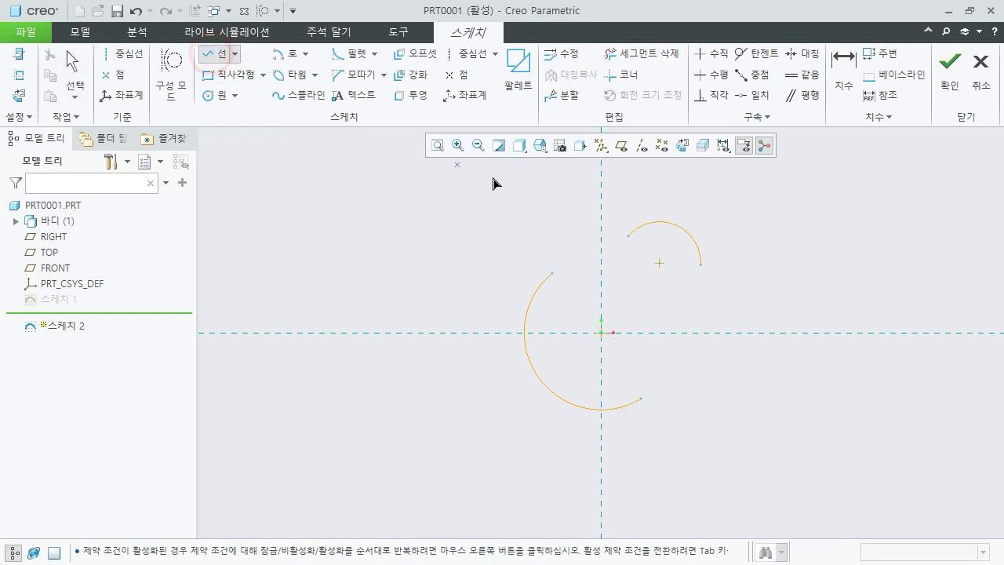
pyautogui.click(552, 275)
pyautogui.click(628, 236)
pyautogui.middleClick(635, 184)
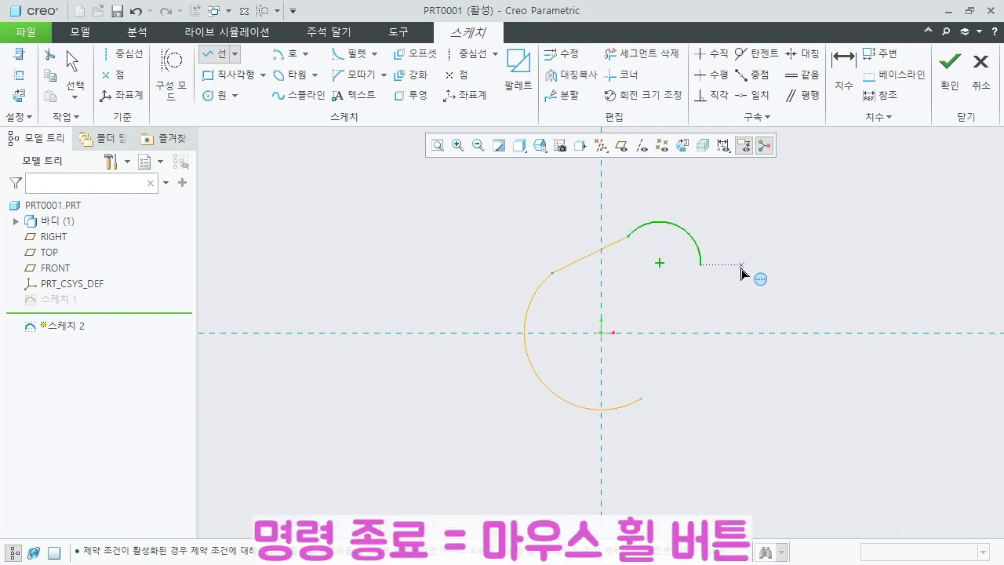
# Draw a vertical line about 22 long down from the small arc's right end, continuing leftward as a horizontal line about 62 long
pyautogui.click(700, 267)
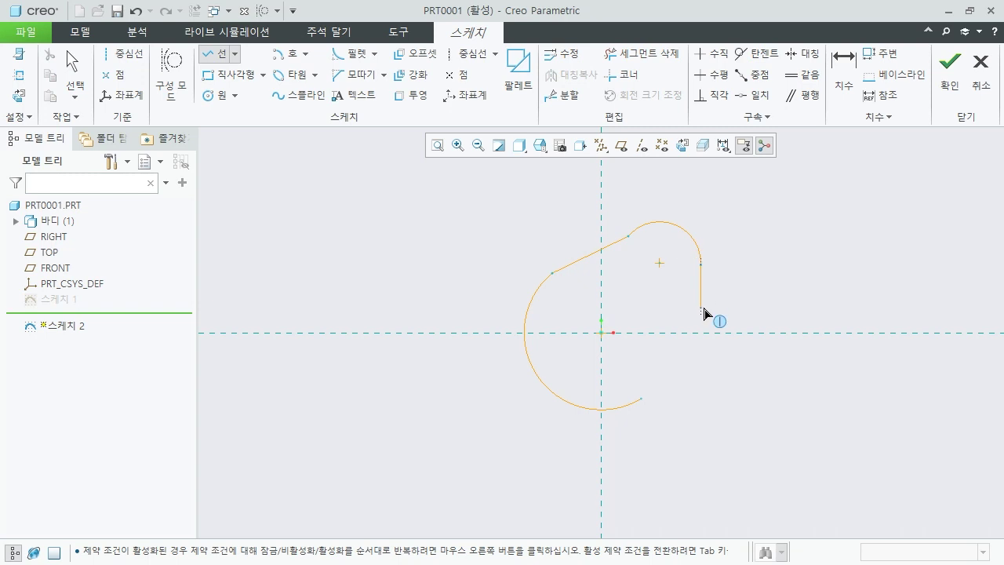
pyautogui.click(702, 309)
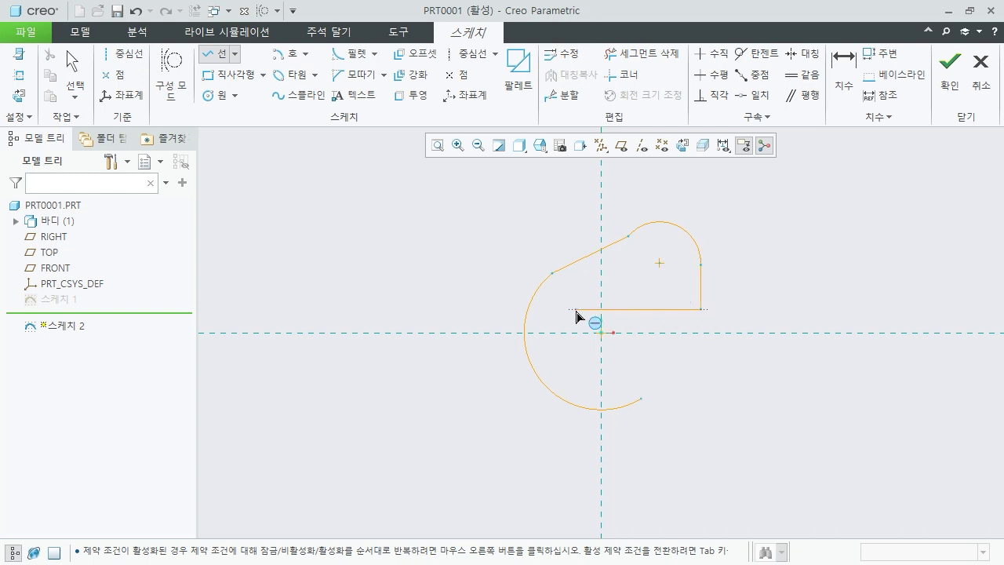
pyautogui.click(577, 311)
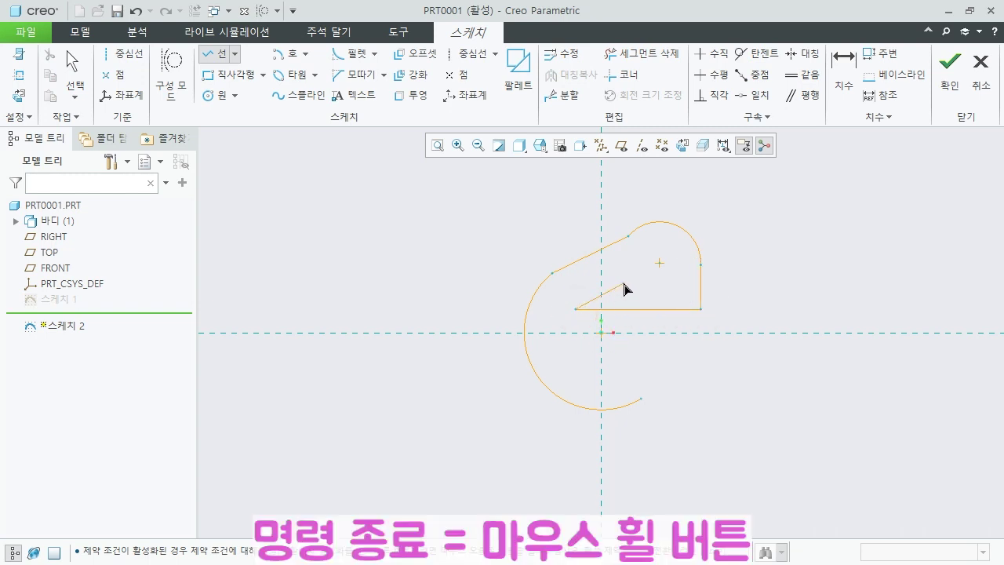
pyautogui.middleClick(637, 310)
# Draw a separate horizontal line about 44 long, about 12 below the horizontal axis inside the R38 arc
pyautogui.click(580, 357)
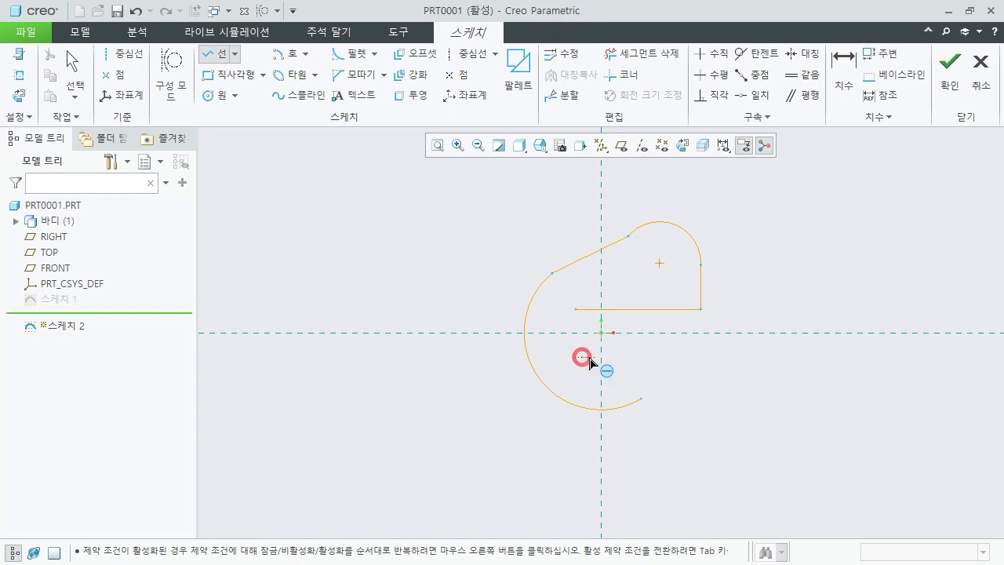
pyautogui.click(673, 358)
pyautogui.middleClick(672, 359)
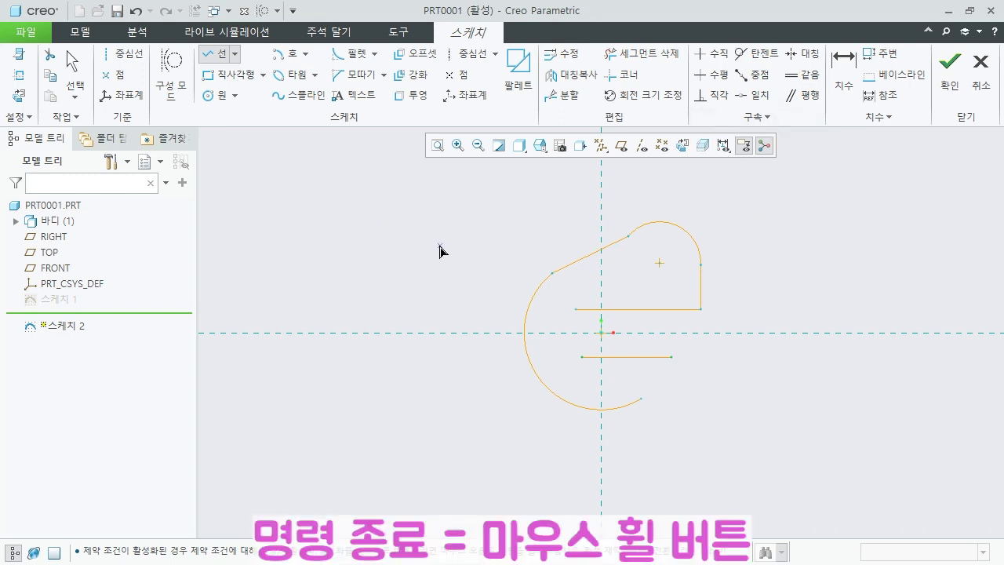
pyautogui.middleClick(473, 254)
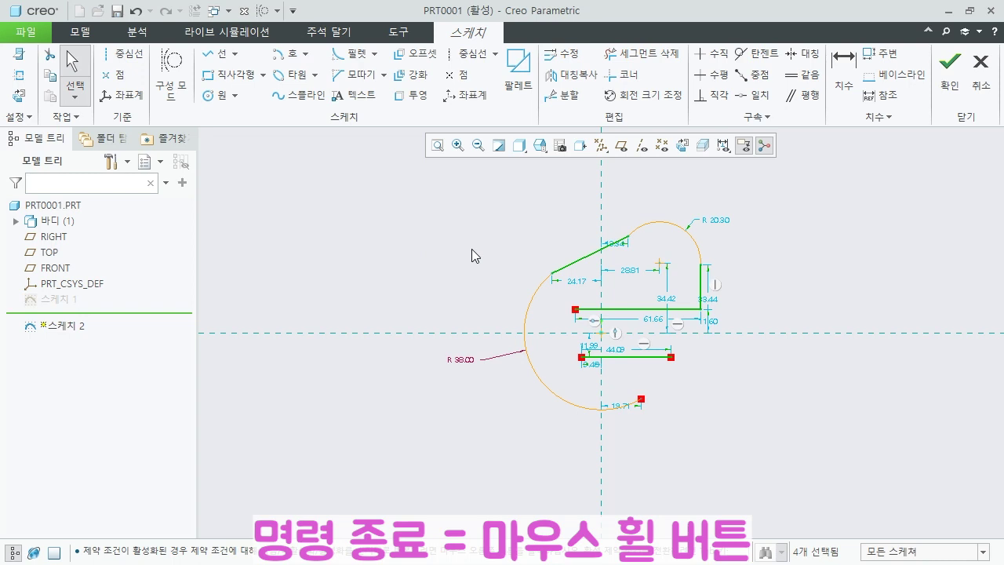
# Make the slanted line tangent to both arcs and the vertical line tangent to the small upper arc
pyautogui.click(757, 54)
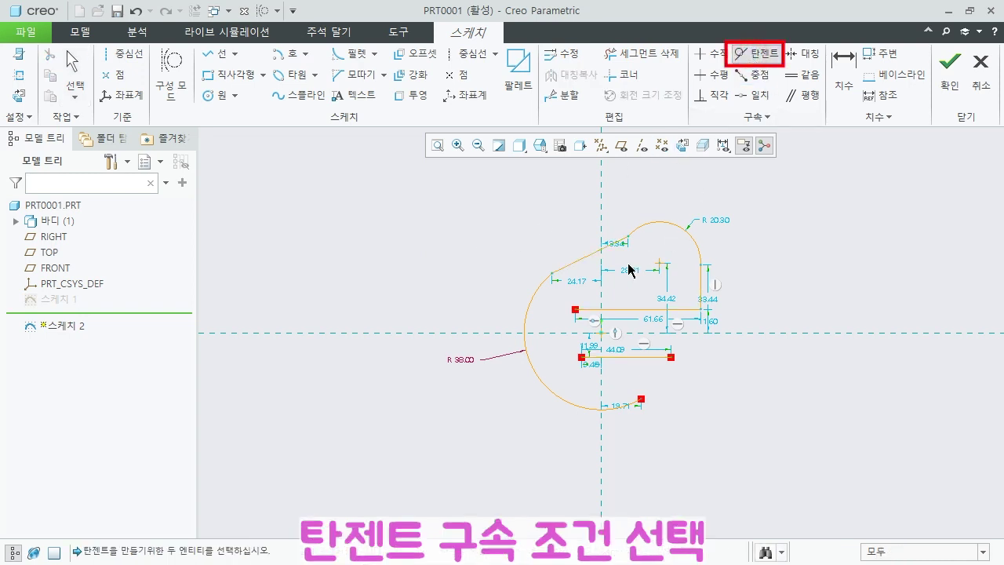
pyautogui.click(538, 303)
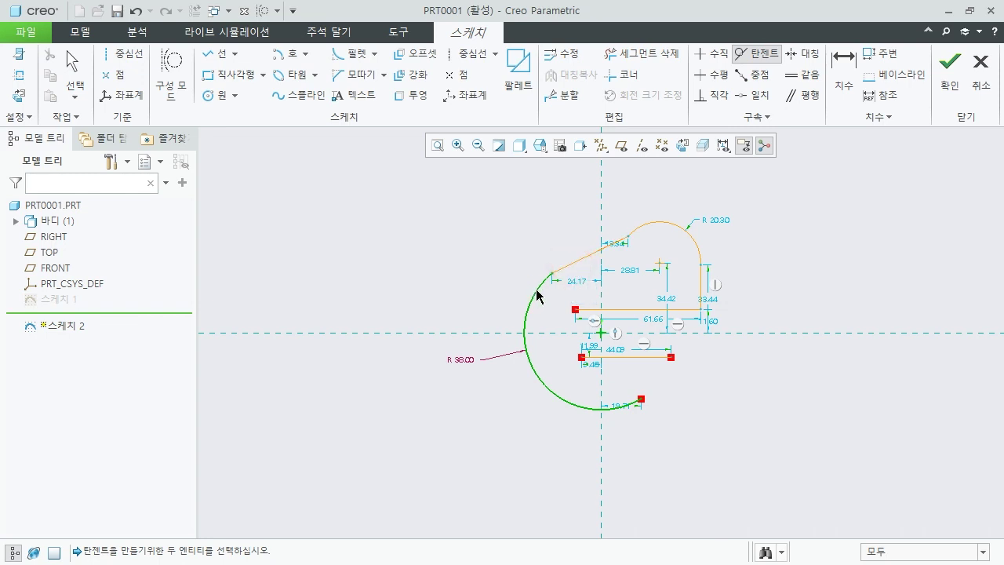
pyautogui.click(564, 269)
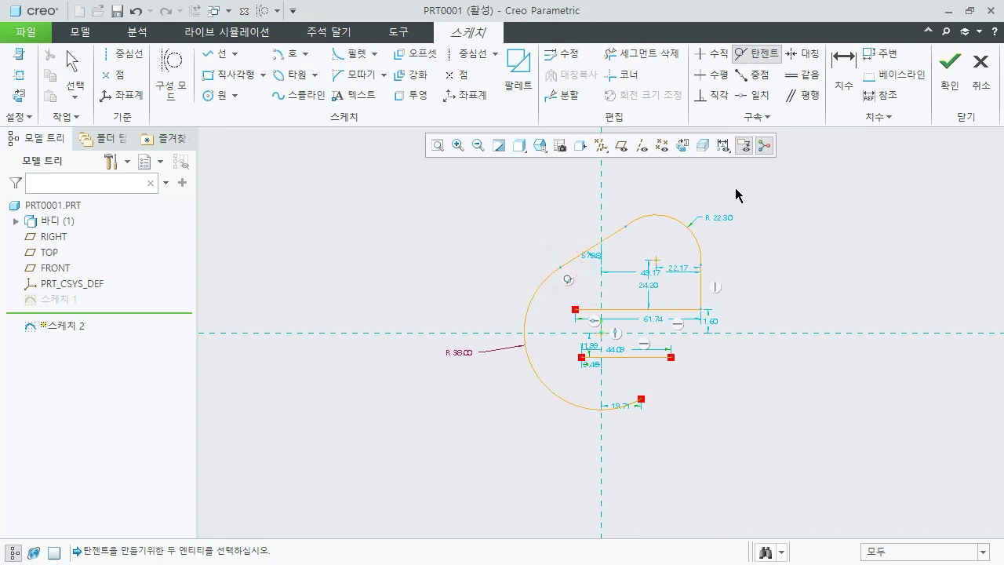
pyautogui.click(647, 217)
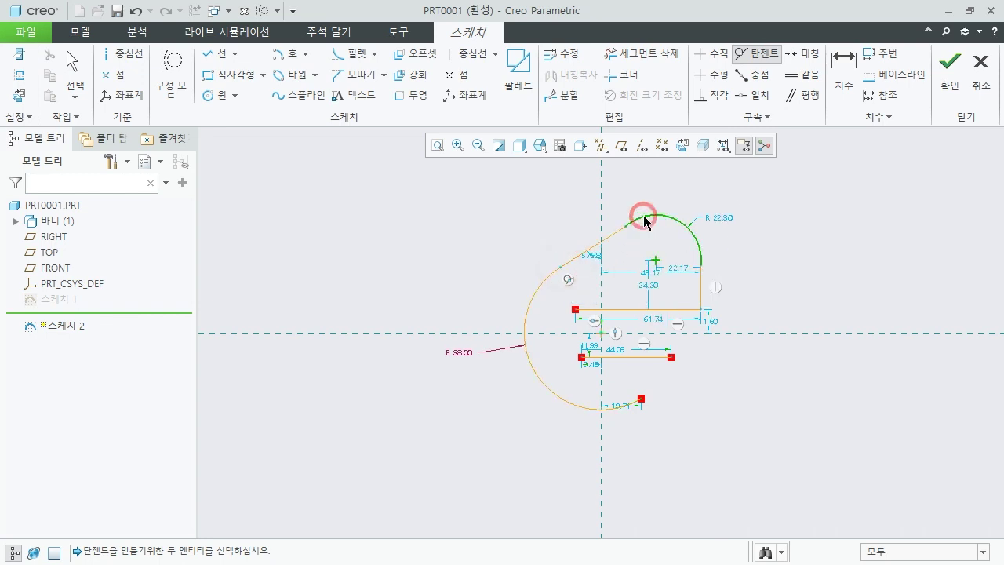
pyautogui.click(616, 236)
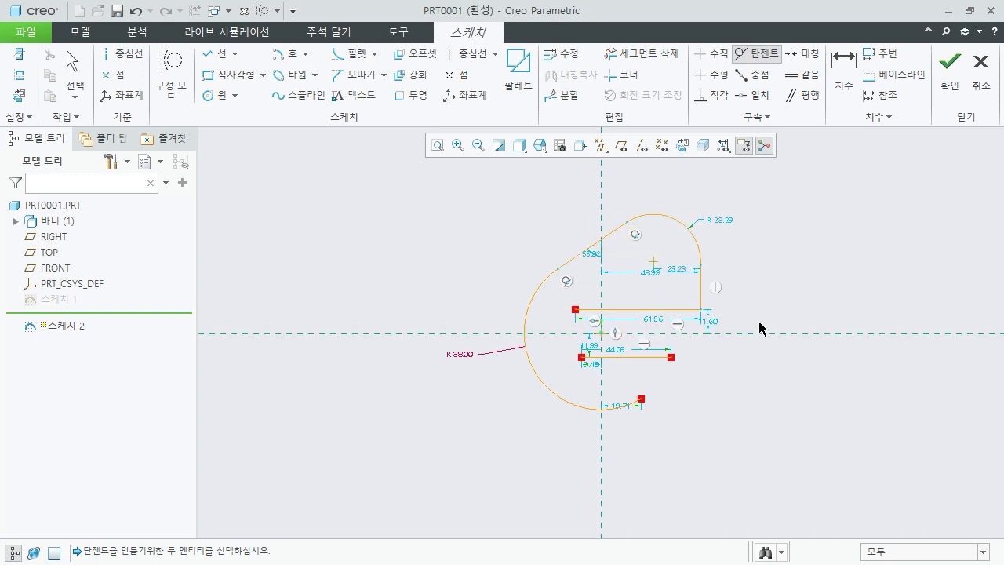
pyautogui.click(700, 252)
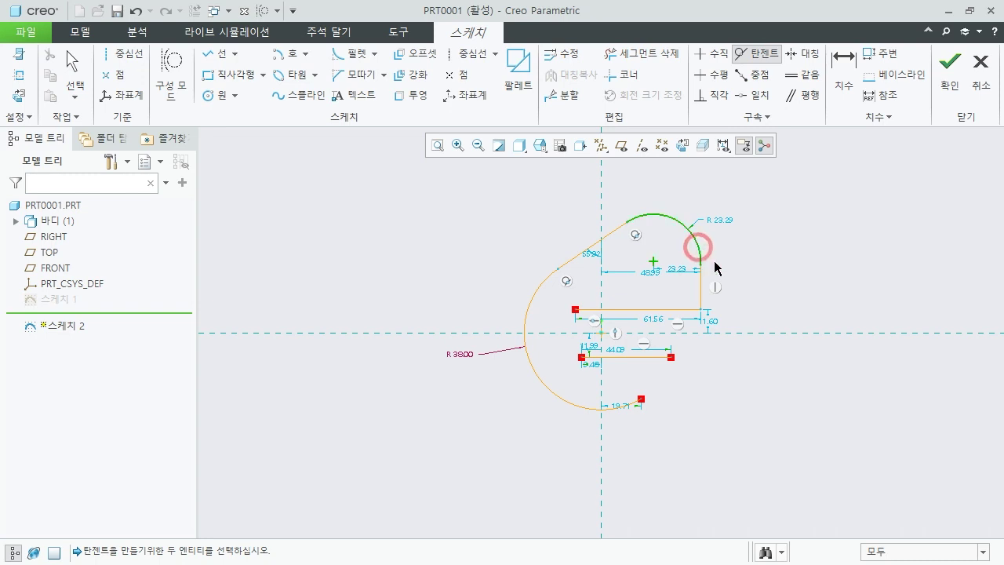
pyautogui.click(702, 295)
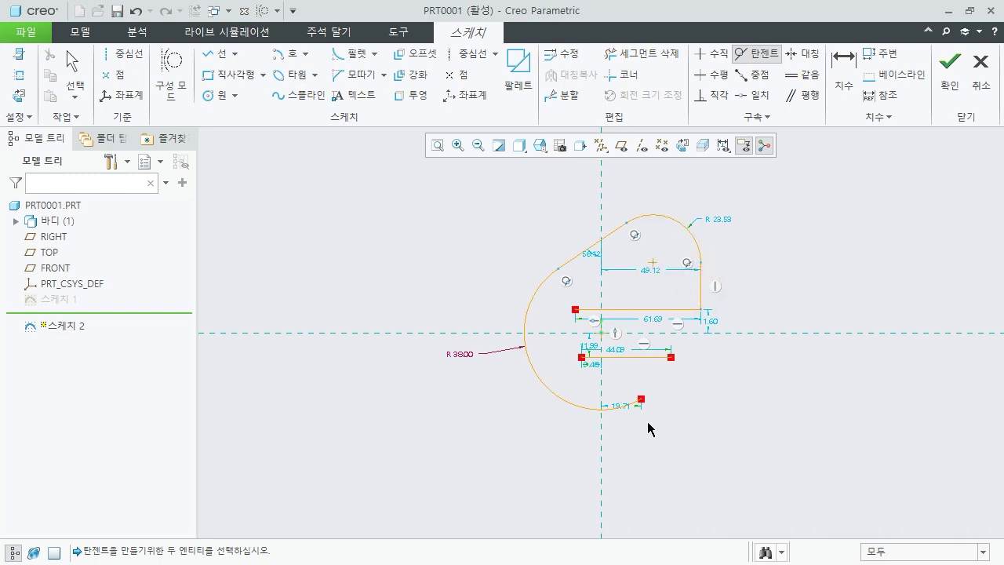
# Make the right end of the lower horizontal line coincident with the lower end of the R38 arc
pyautogui.click(756, 97)
pyautogui.click(672, 358)
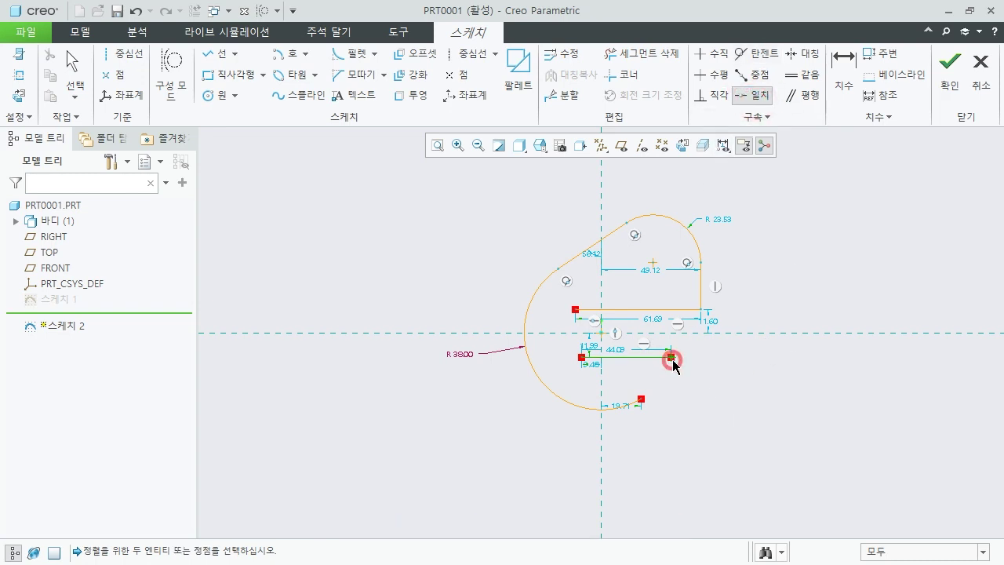
pyautogui.click(639, 399)
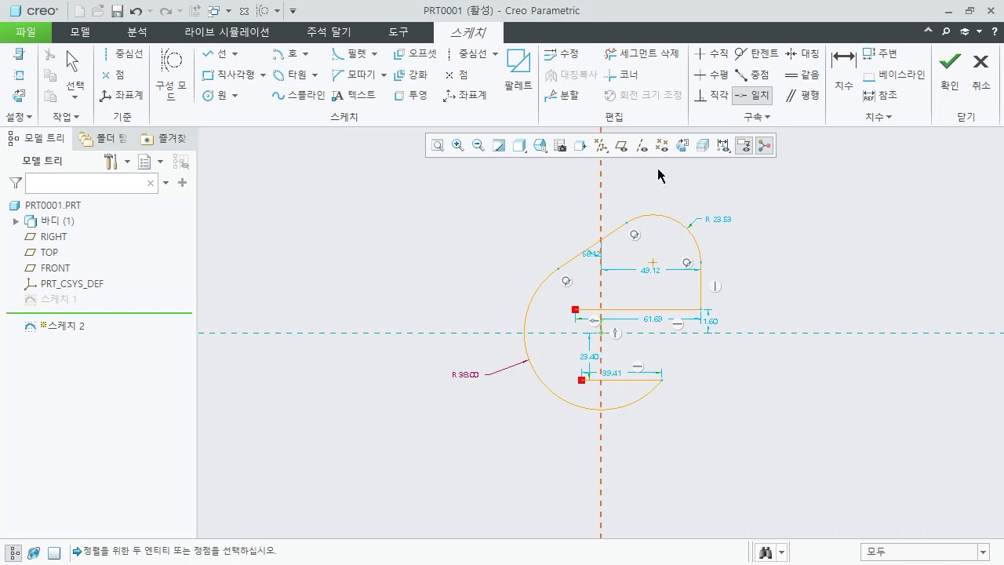
pyautogui.middleClick(821, 221)
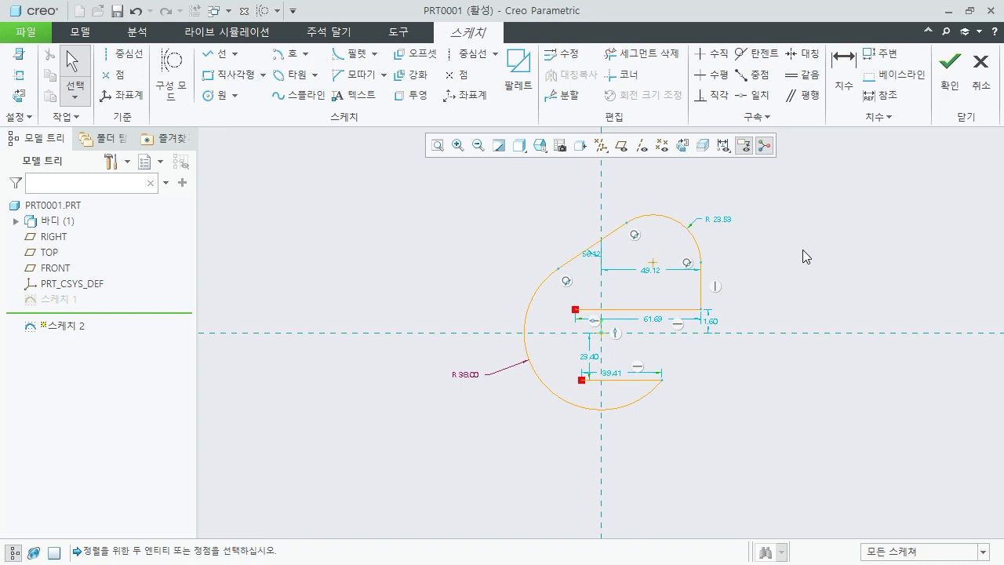
# Set the radius of the small upper arc to 20
pyautogui.doubleClick(718, 221)
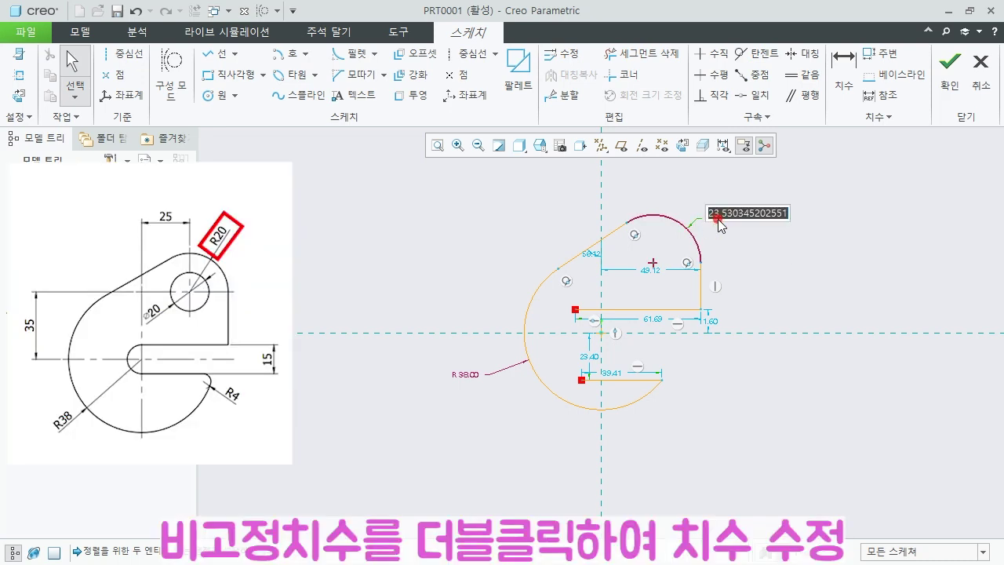
pyautogui.write('20')
pyautogui.press('Return')
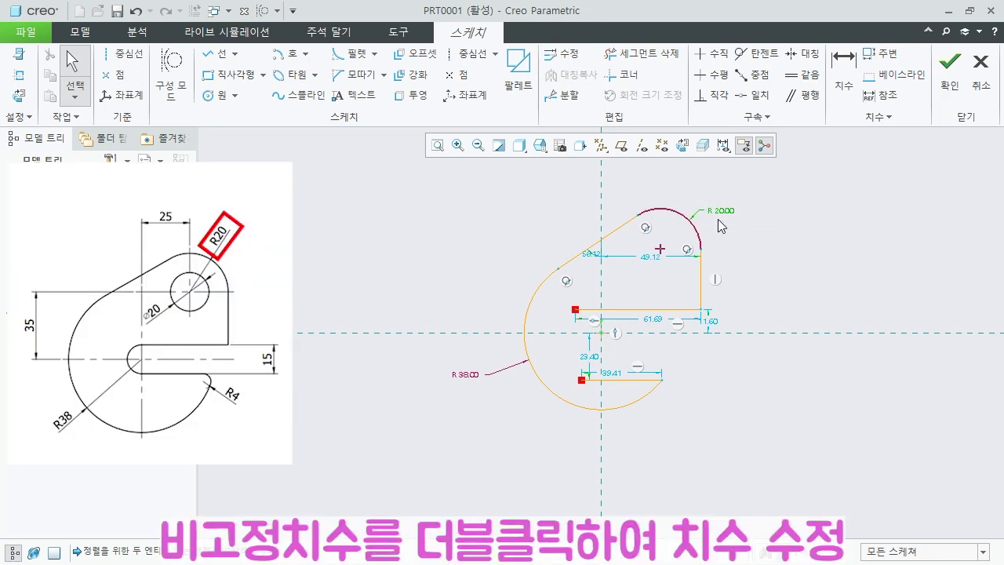
# Dimension the vertical distance from the origin to the small upper arc's centre as 35
pyautogui.click(842, 88)
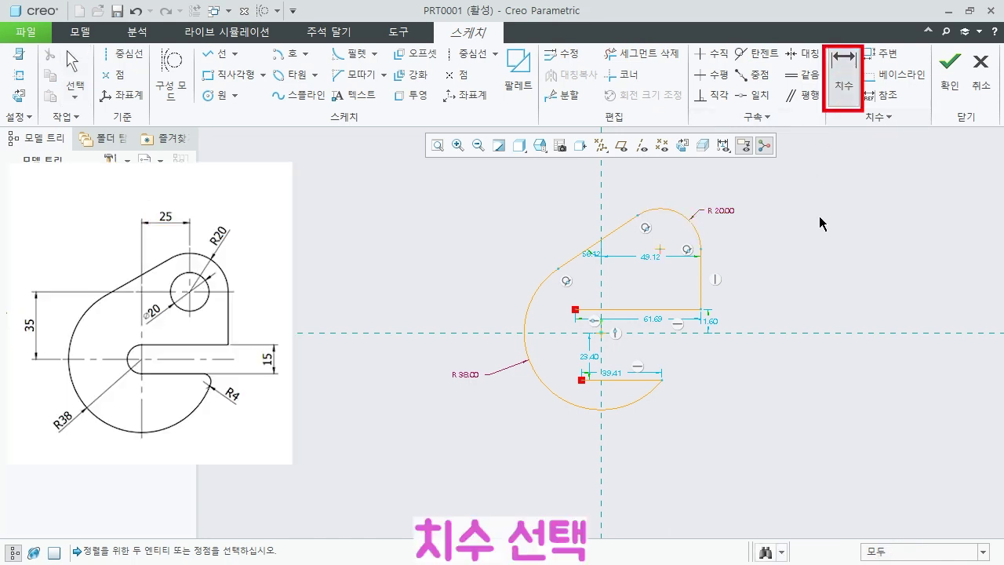
pyautogui.click(660, 249)
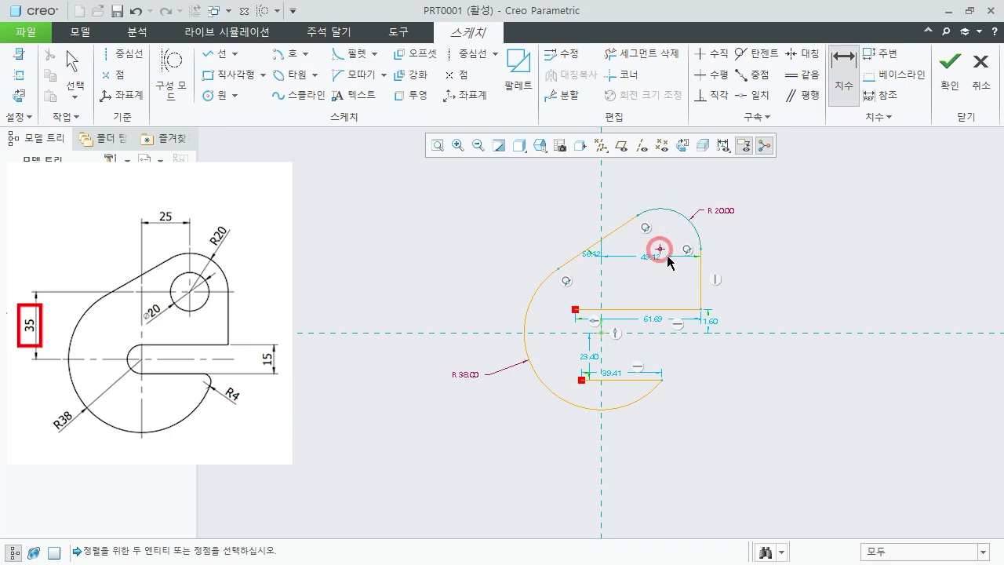
pyautogui.click(600, 335)
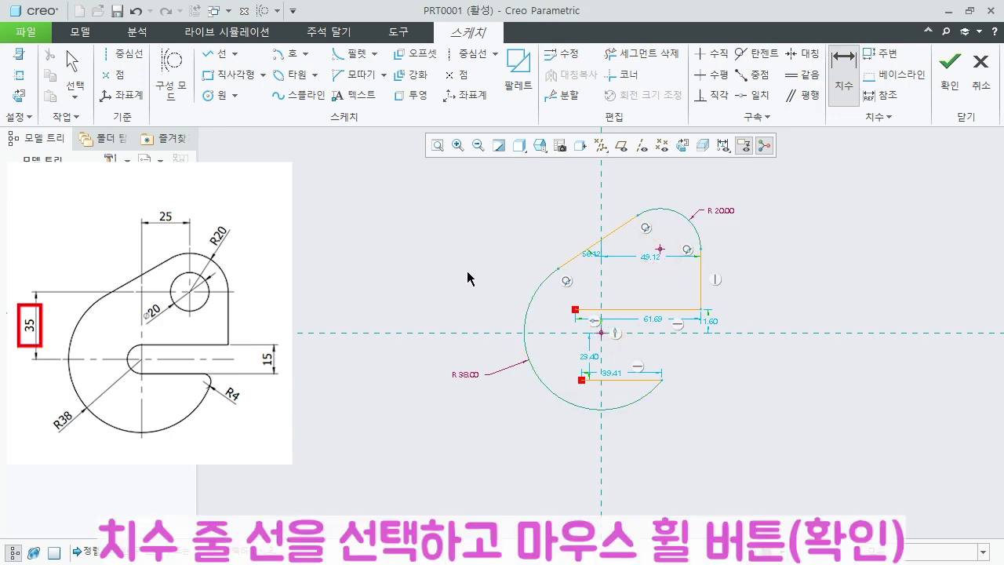
pyautogui.middleClick(471, 276)
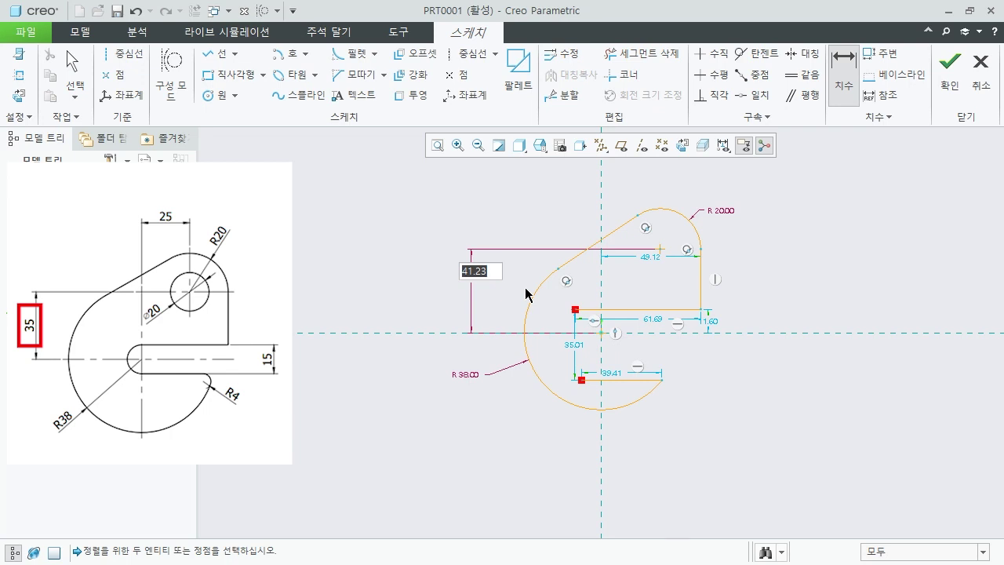
pyautogui.write('35')
pyautogui.press('Return')
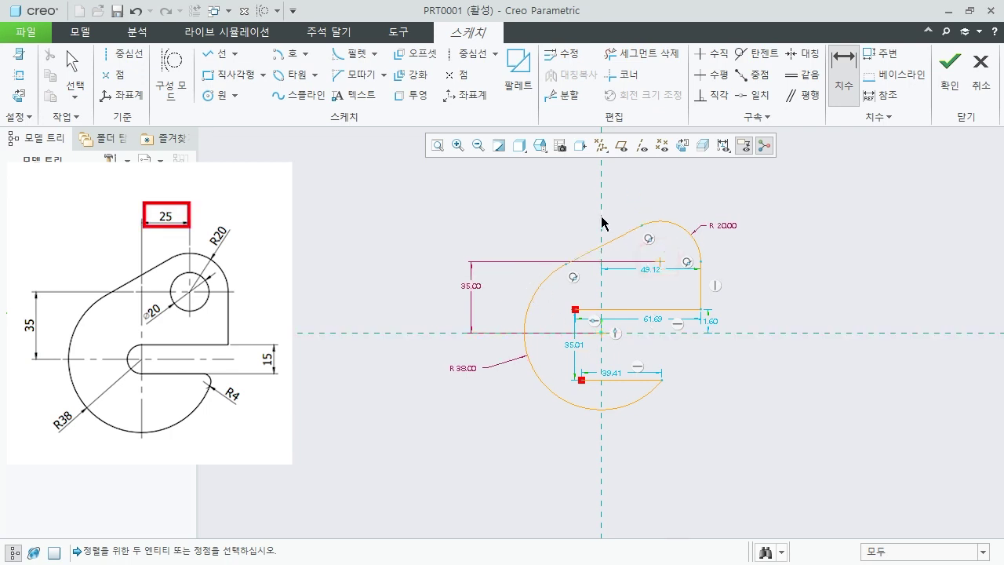
# Dimension the horizontal distance from the vertical axis to the small upper arc's centre as 25
pyautogui.click(601, 282)
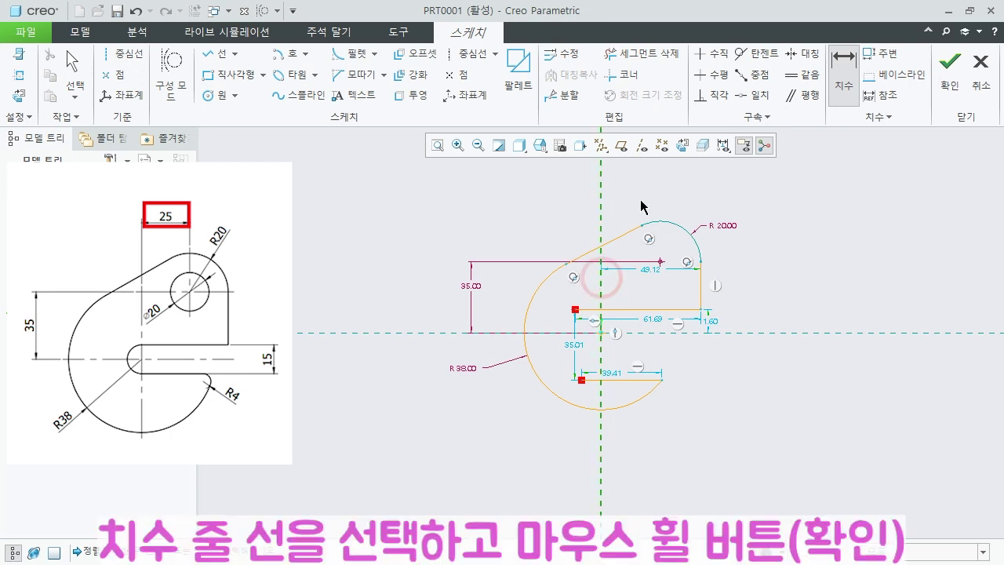
pyautogui.middleClick(657, 193)
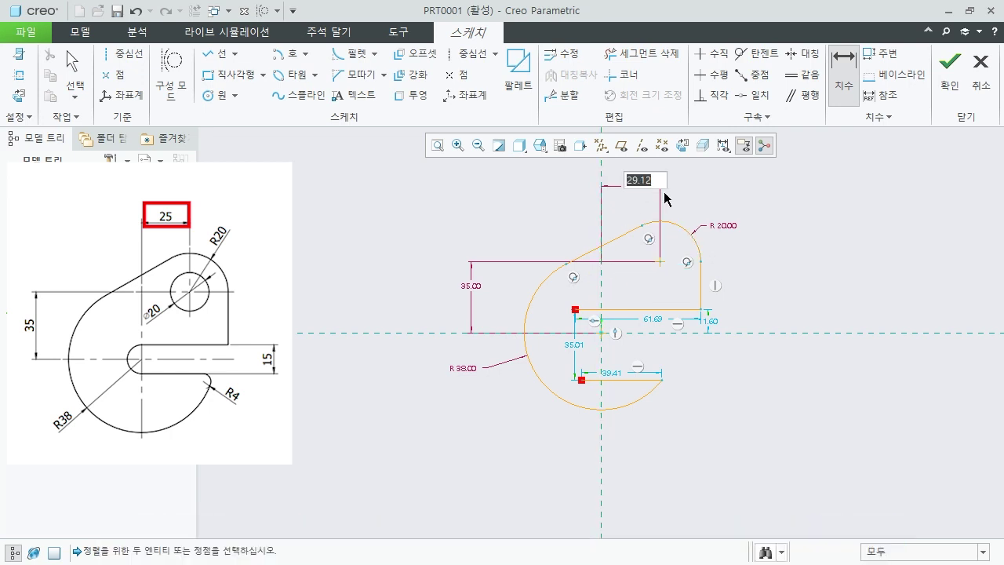
pyautogui.write('25')
pyautogui.press('Return')
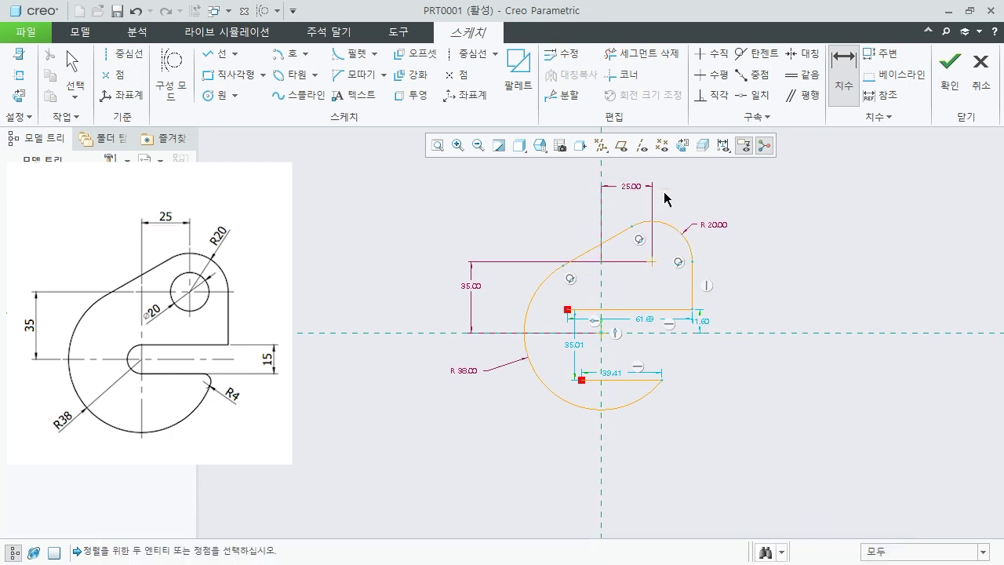
# Dimension the spacing between the two horizontal slot lines as 15
pyautogui.click(656, 310)
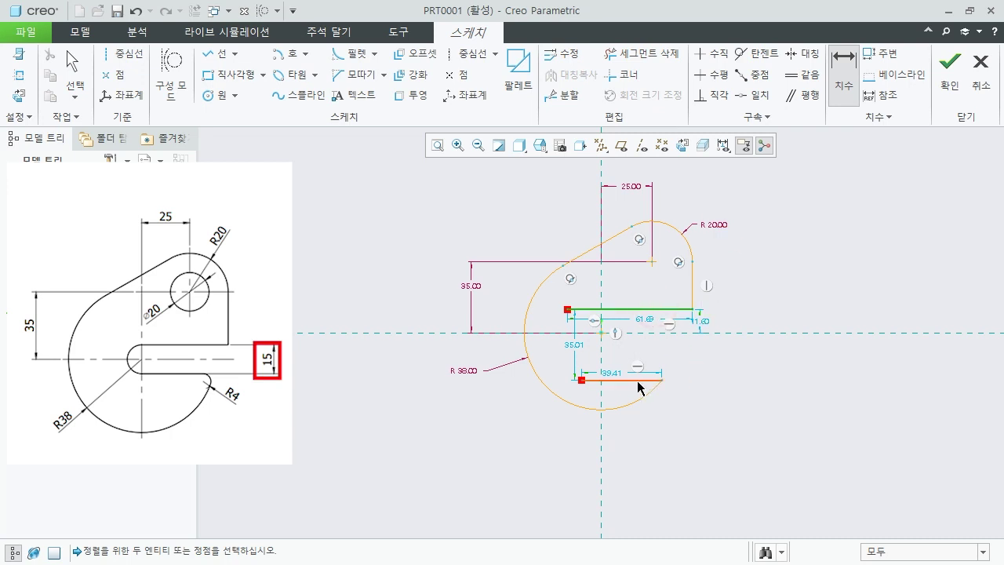
pyautogui.click(637, 381)
pyautogui.middleClick(765, 370)
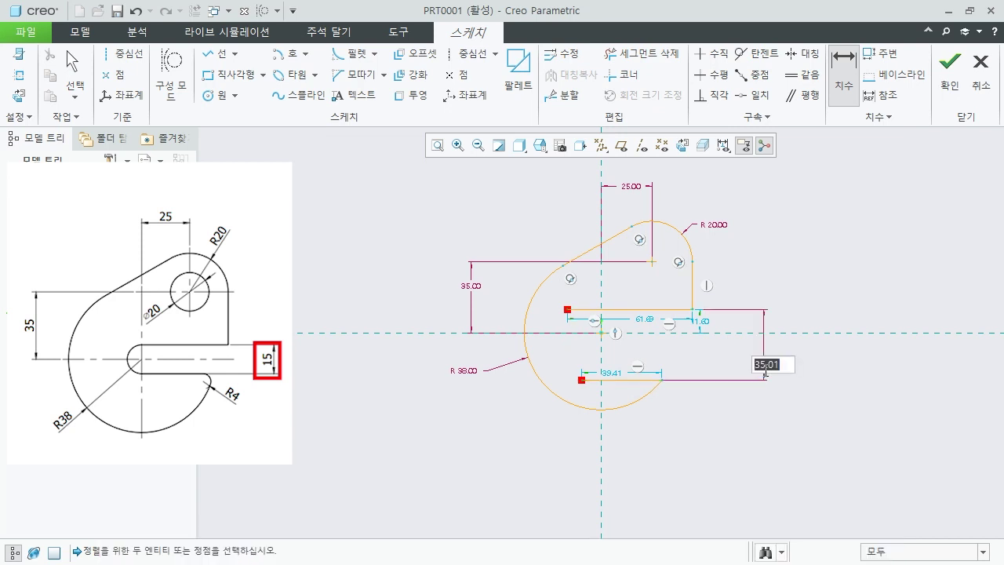
pyautogui.write('15')
pyautogui.press('Return')
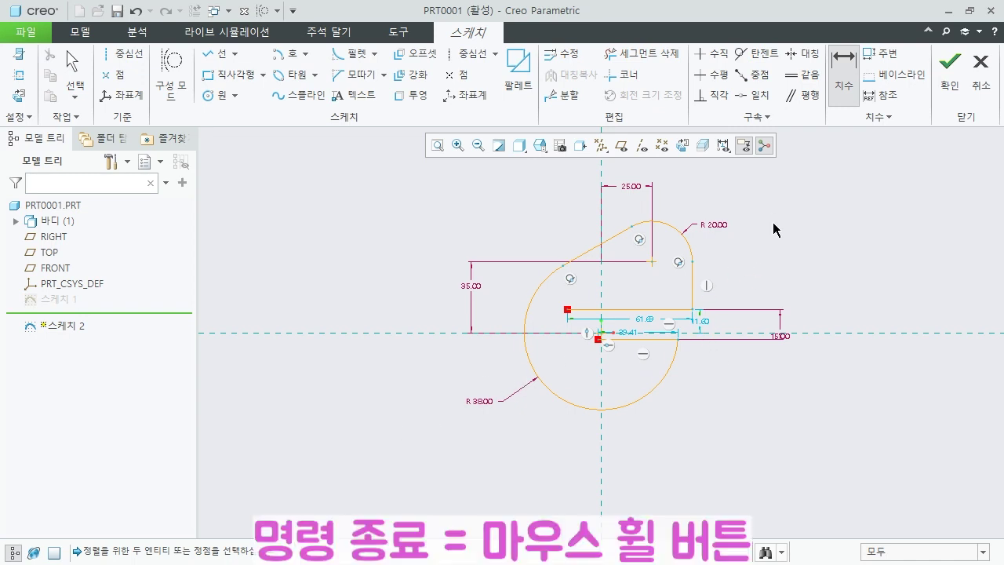
pyautogui.middleClick(742, 252)
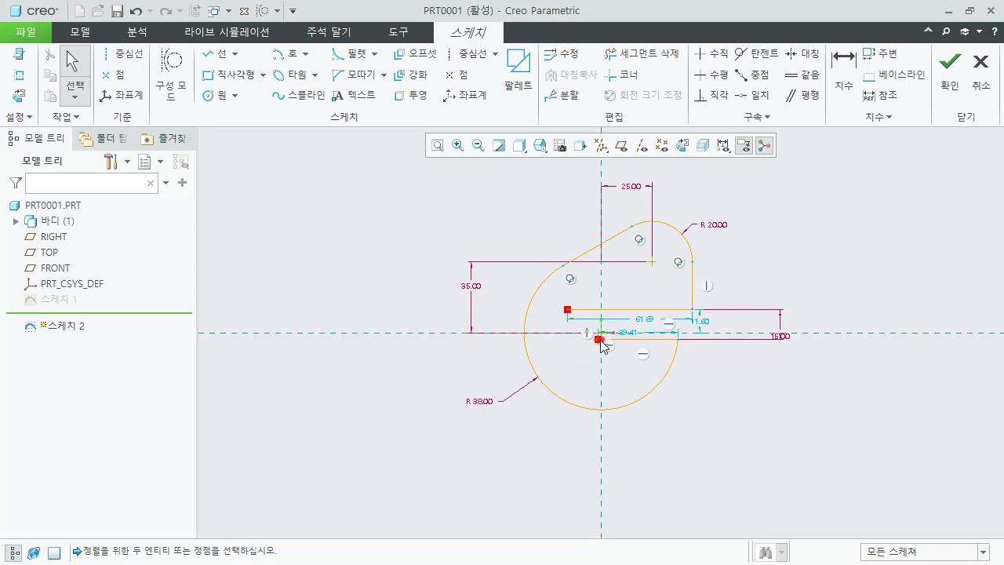
# Pull the lower slot line's free left end outward and down, making the line about 53 long and about 9 below the horizontal axis
pyautogui.moveTo(599, 340); pyautogui.dragTo(569, 349)
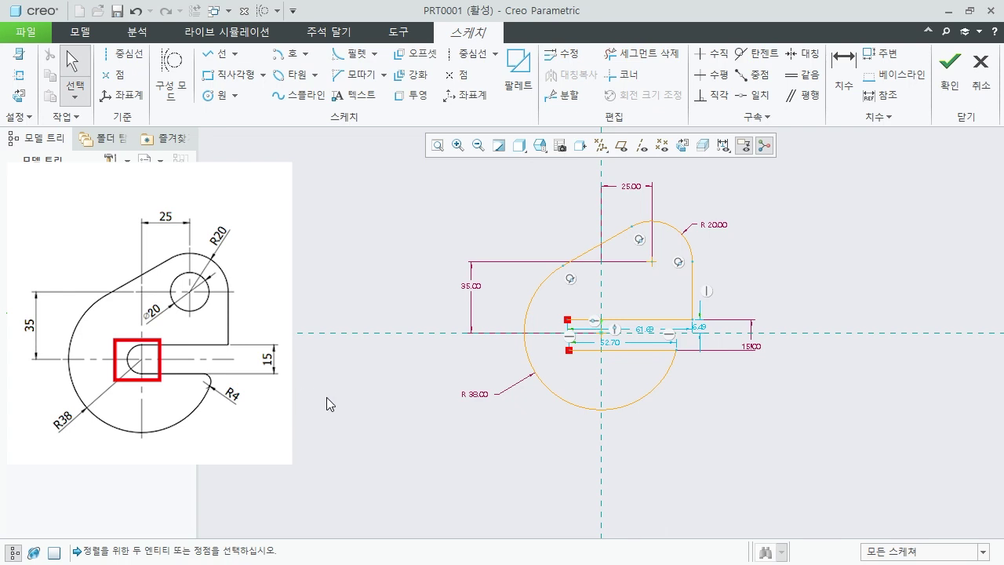
# Close the slot's inner end with a 3-point/tangent-end arc of about 7.5 radius joining the free ends of the two horizontal lines
pyautogui.click(305, 53)
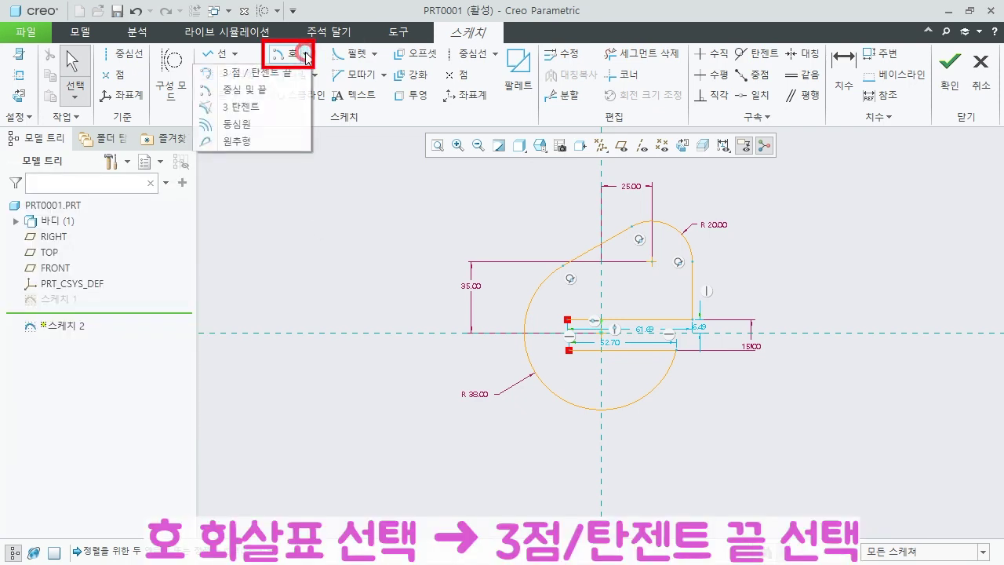
pyautogui.click(267, 73)
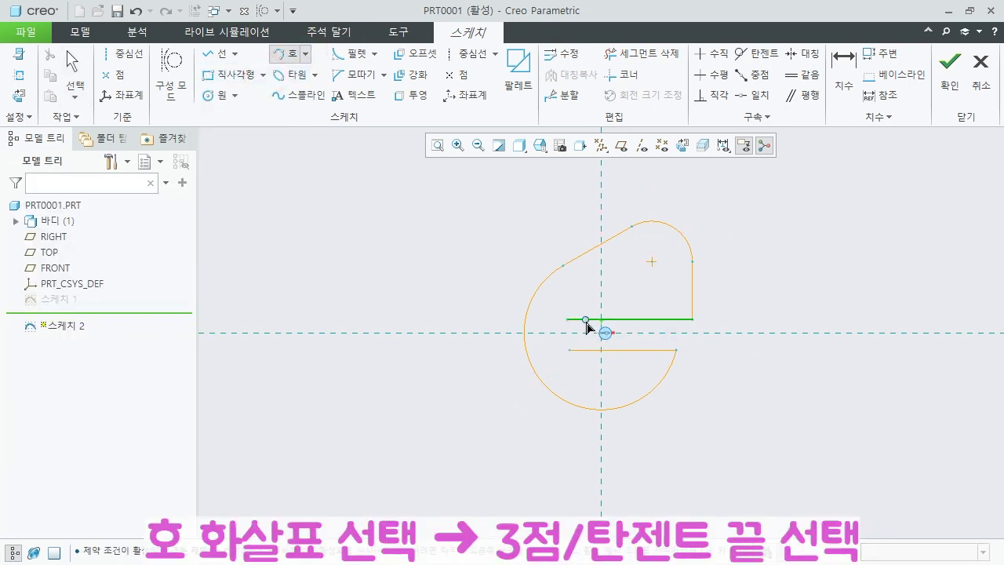
pyautogui.scroll(2, 587, 329)
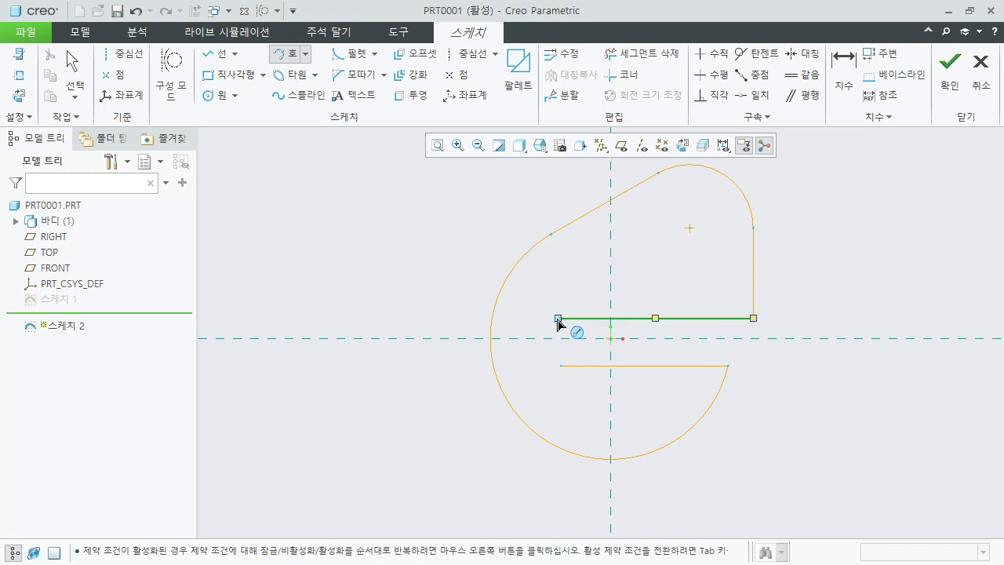
pyautogui.click(558, 318)
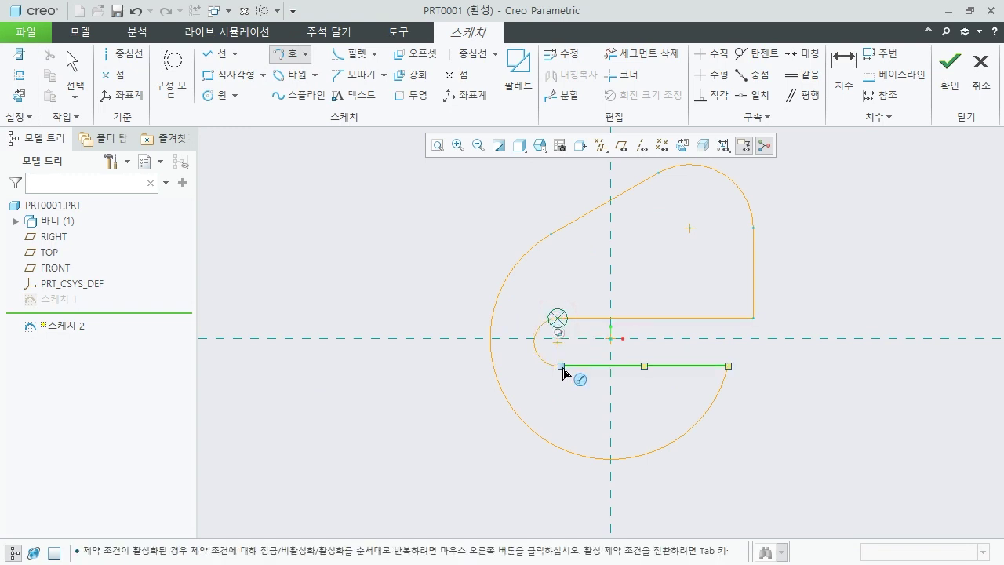
pyautogui.click(561, 365)
pyautogui.middleClick(576, 405)
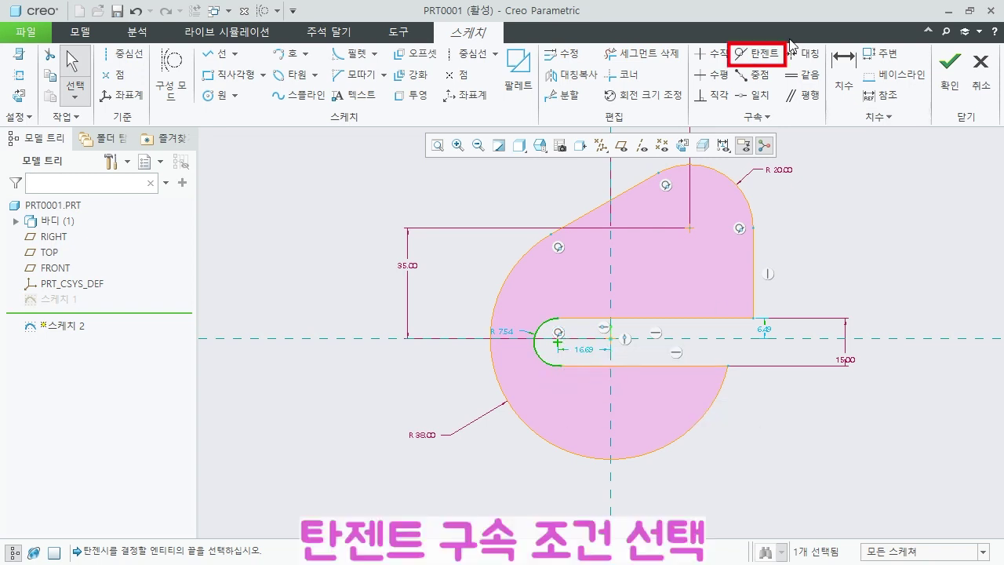
# Make the slot's end arc tangent to the lower slot line and its centre coincident with the sketch origin
pyautogui.click(757, 53)
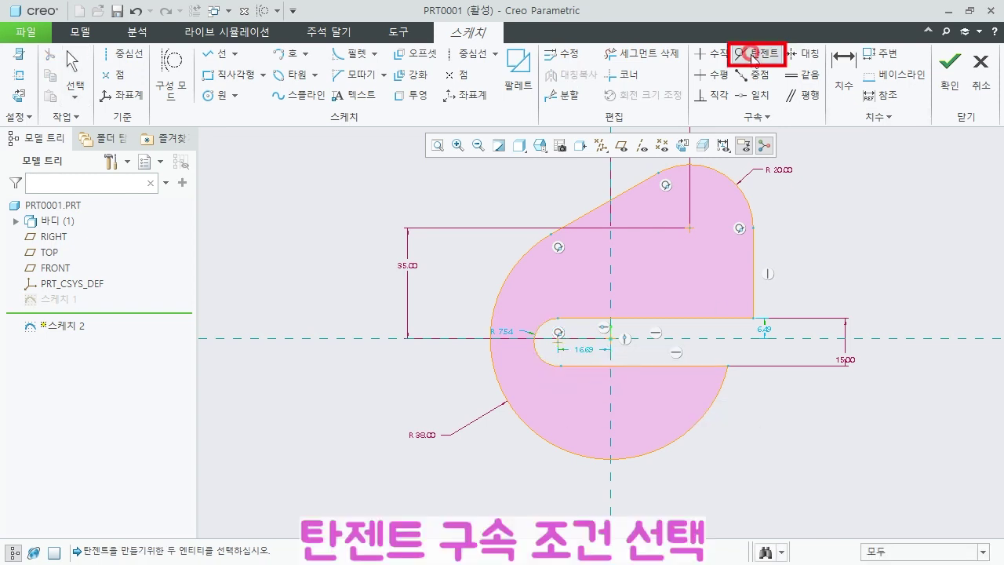
pyautogui.click(563, 368)
pyautogui.click(549, 364)
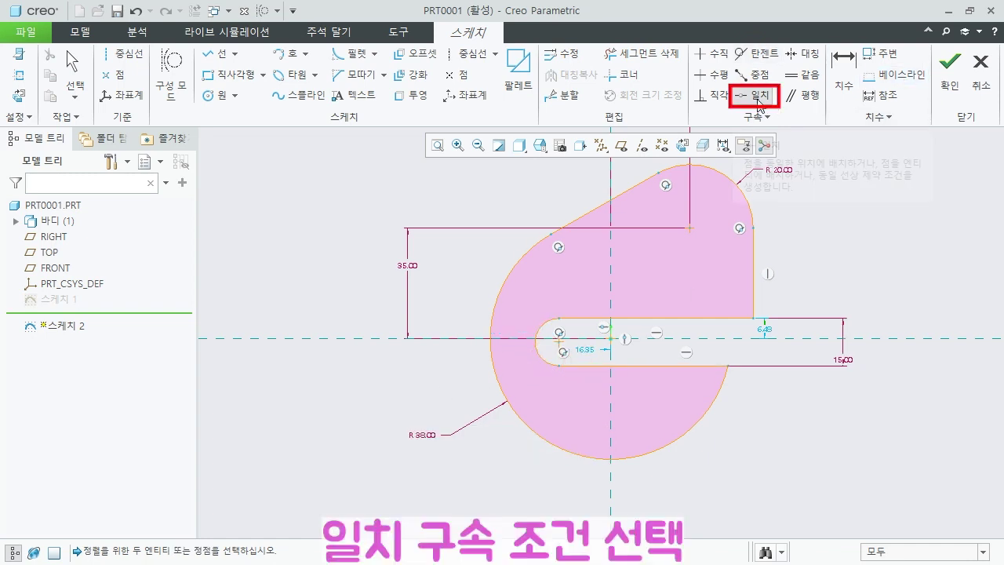
pyautogui.click(558, 342)
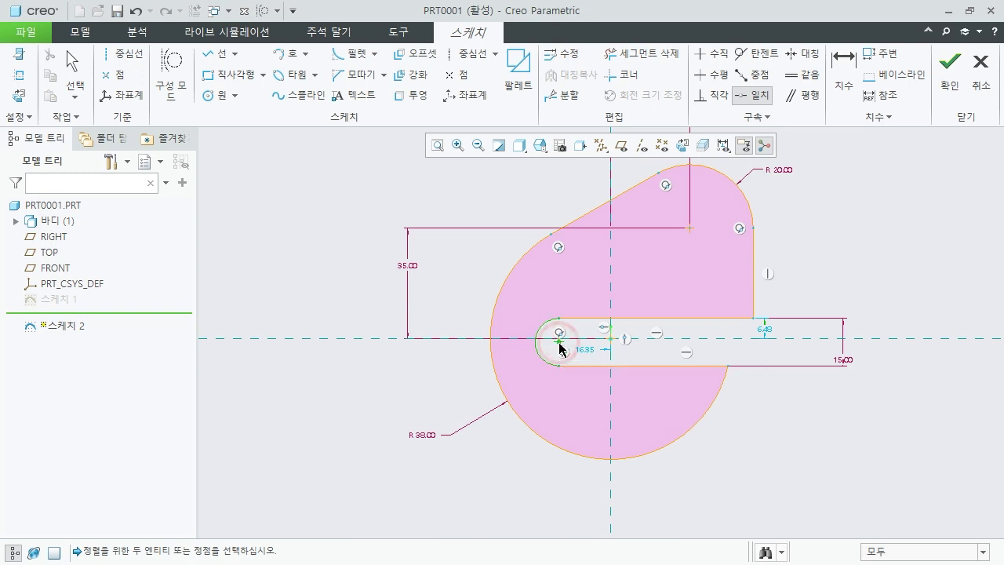
pyautogui.click(613, 338)
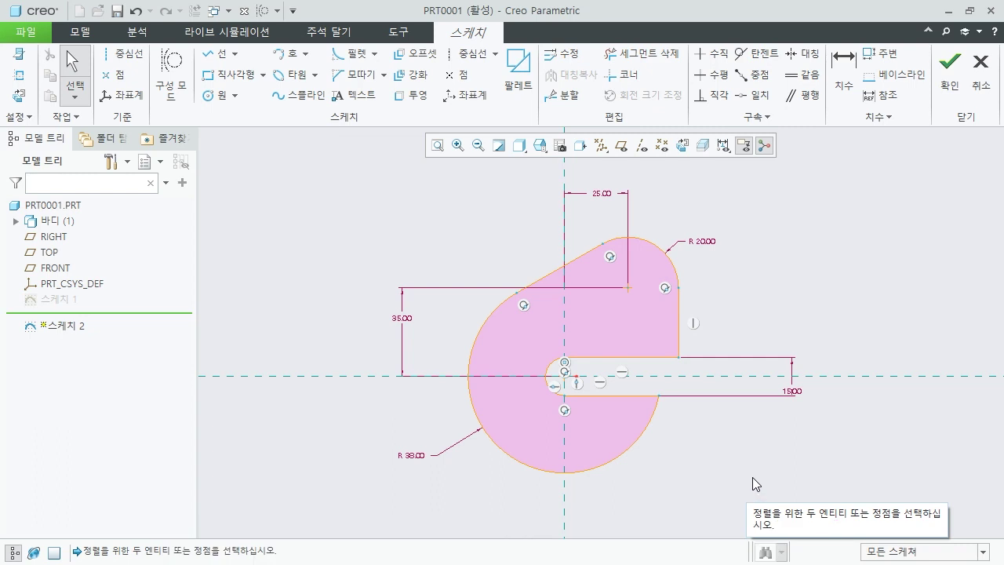
# Sketch a circle about 21.6 in diameter concentric with the R20 arc
pyautogui.click(237, 99)
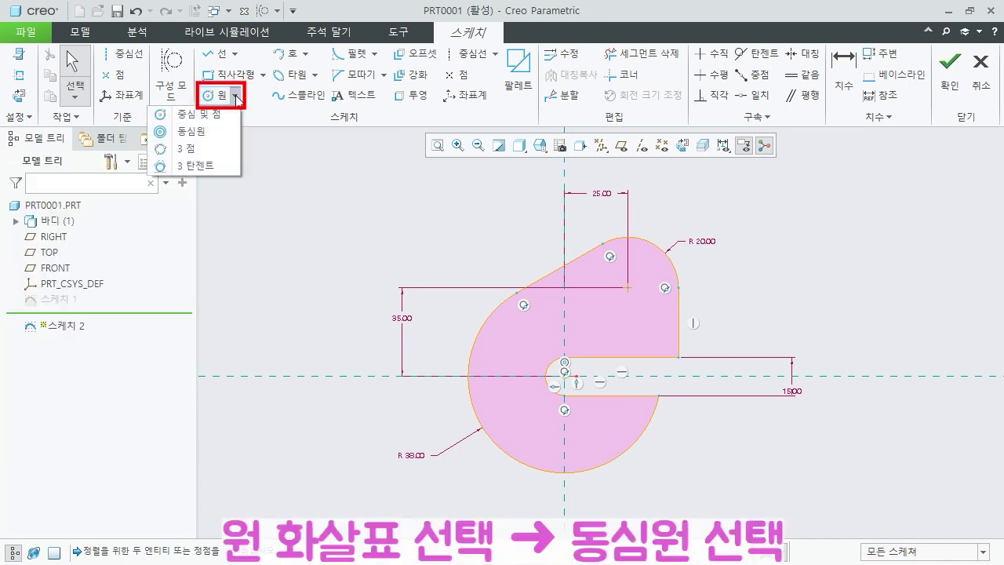
pyautogui.click(217, 132)
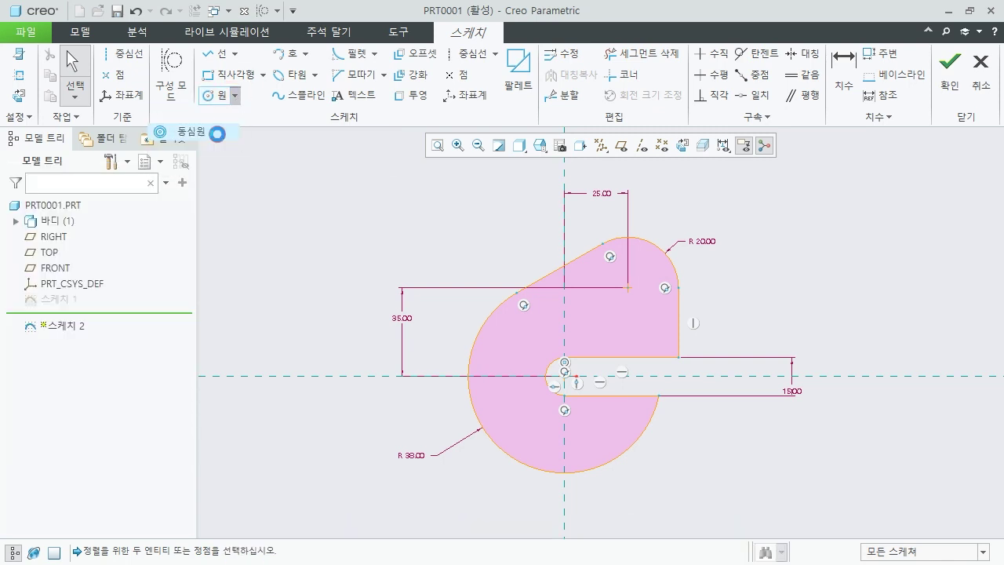
pyautogui.click(653, 242)
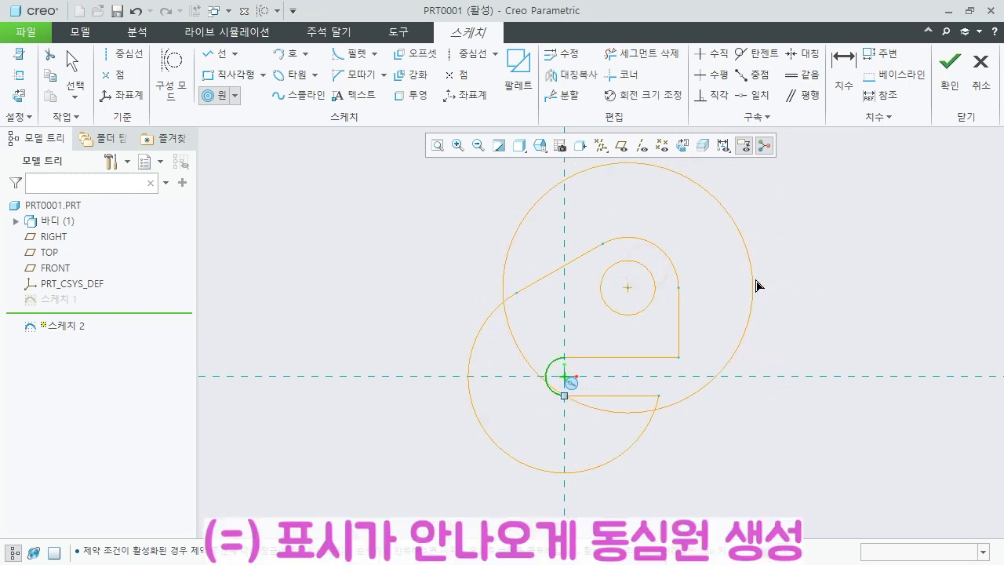
pyautogui.middleClick(768, 292)
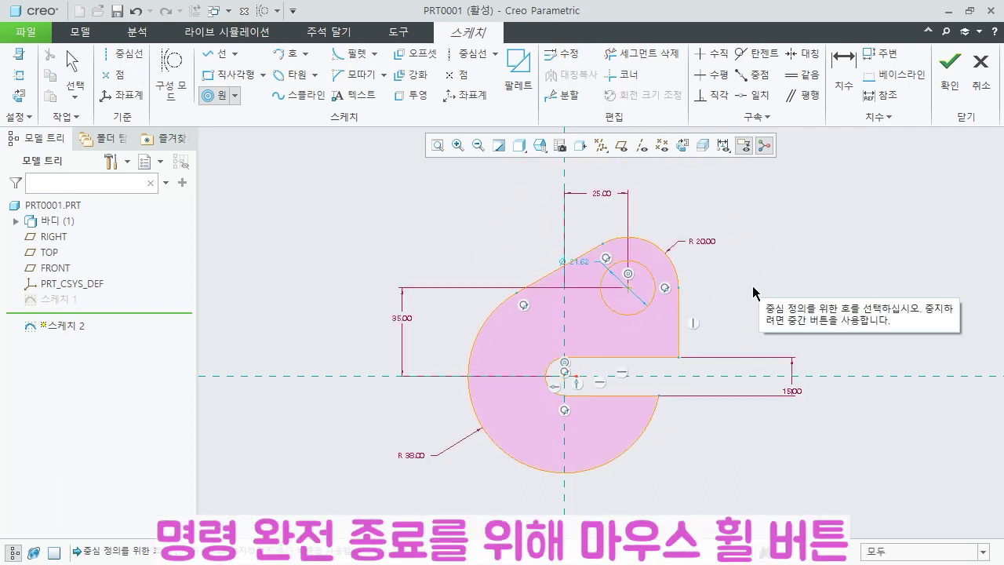
pyautogui.middleClick(744, 289)
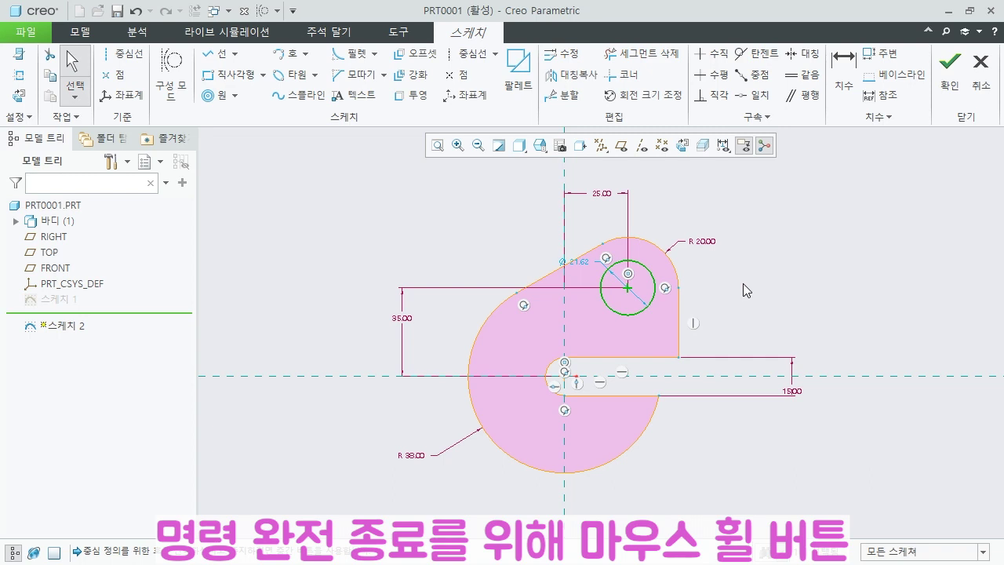
# Set the diameter of the circle inside the R20 arc to 20
pyautogui.doubleClick(577, 261)
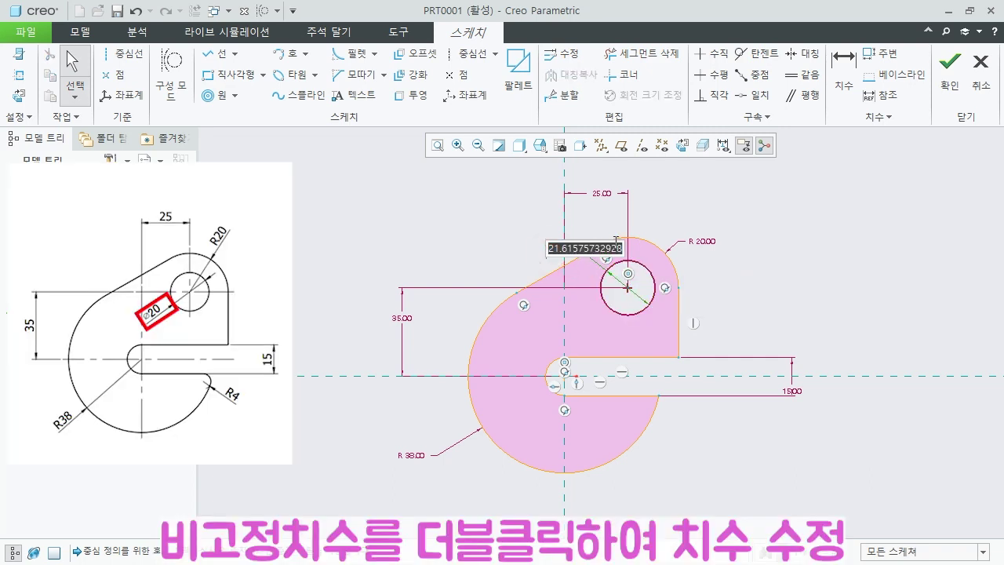
pyautogui.write('20')
pyautogui.press('Return')
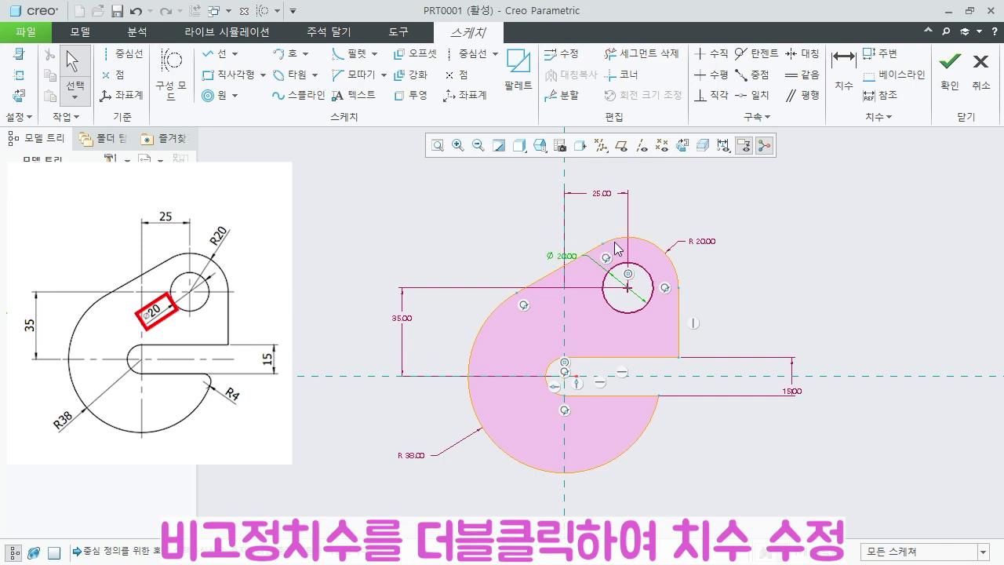
pyautogui.click(805, 281)
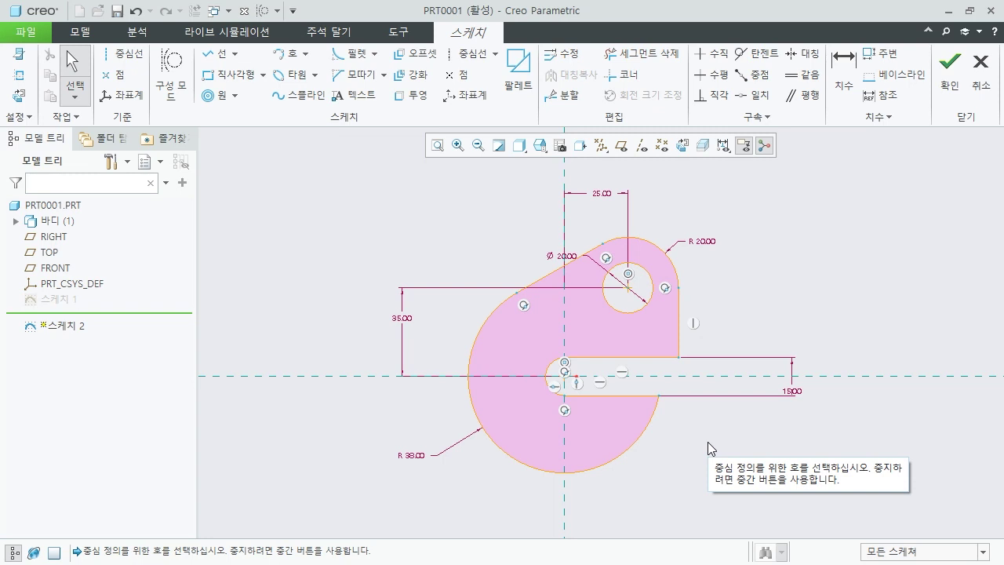
# Add a circular fillet of about 5.1 radius between the lower slot line and the R38 arc
pyautogui.click(375, 55)
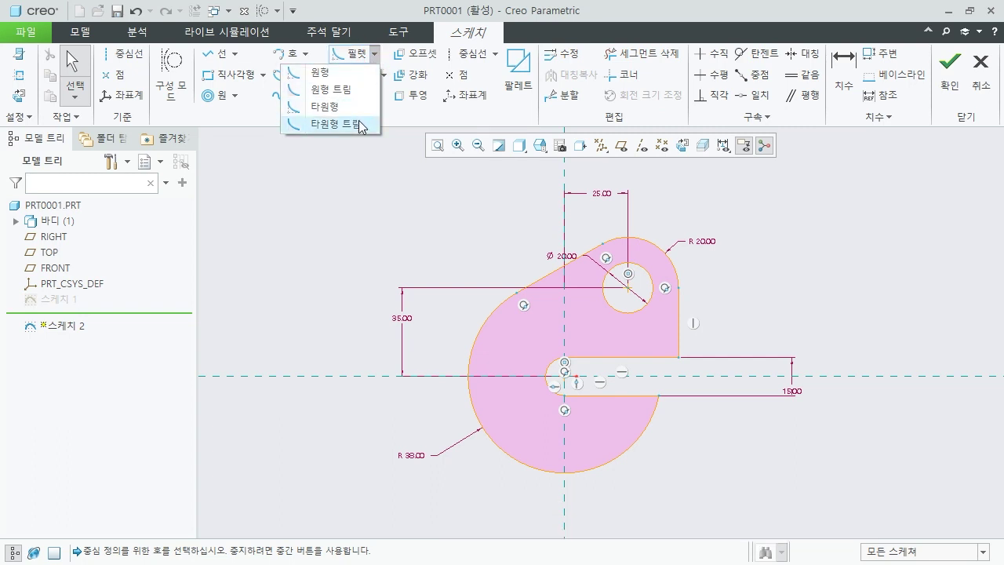
pyautogui.click(356, 79)
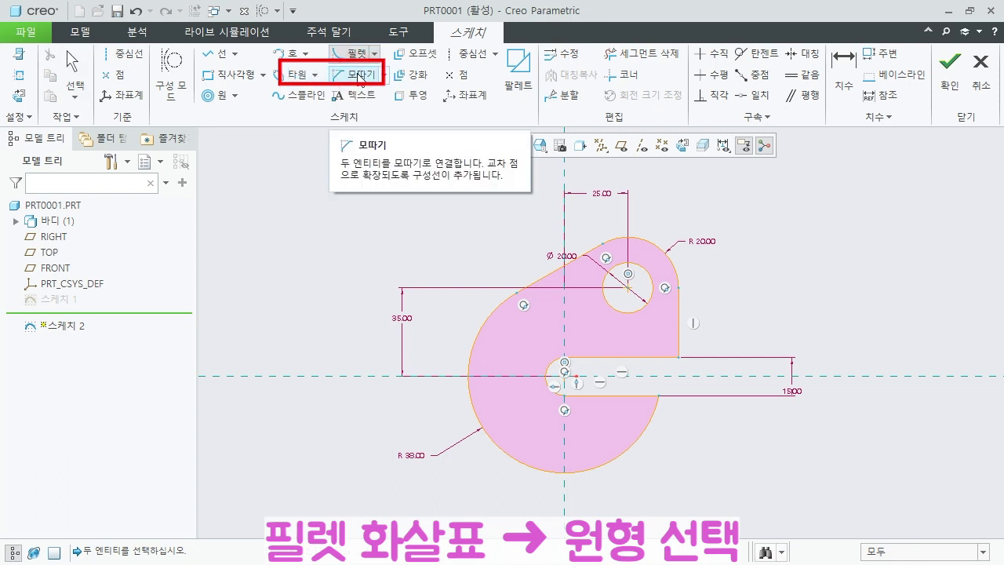
pyautogui.click(642, 396)
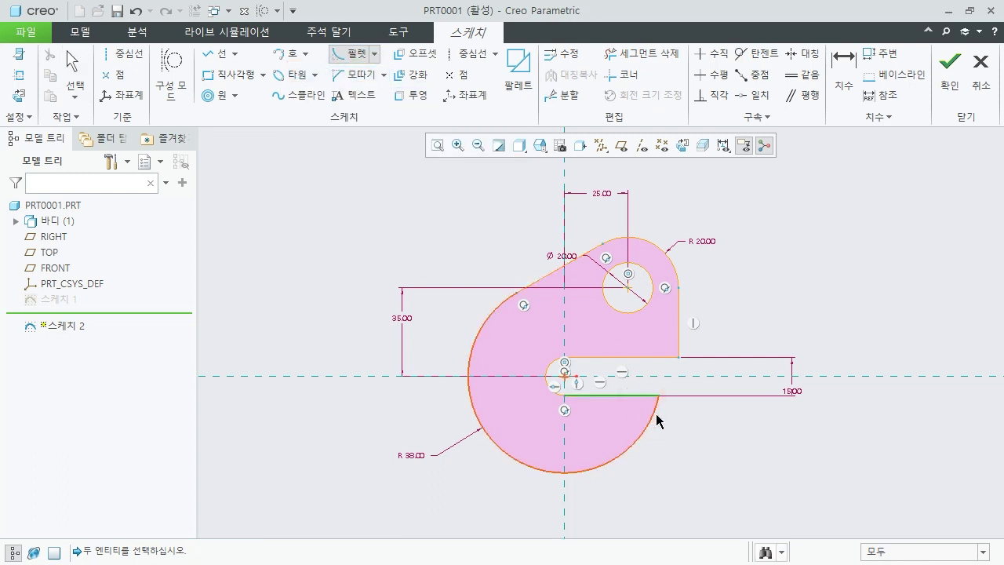
pyautogui.click(654, 415)
pyautogui.scroll(5, 667, 415)
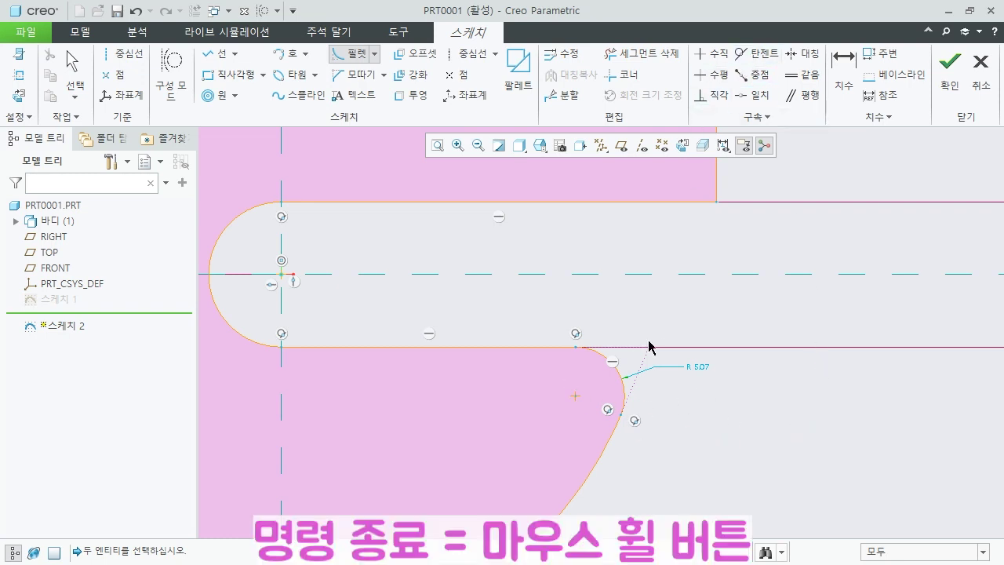
pyautogui.middleClick(535, 312)
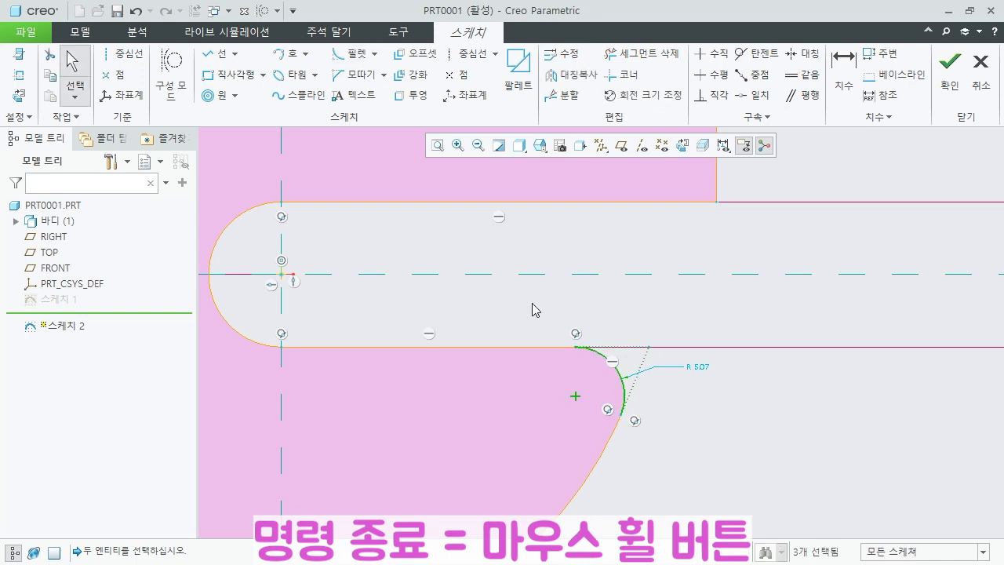
# Set the radius of the fillet at the lower slot corner to 4
pyautogui.doubleClick(690, 366)
pyautogui.write('4')
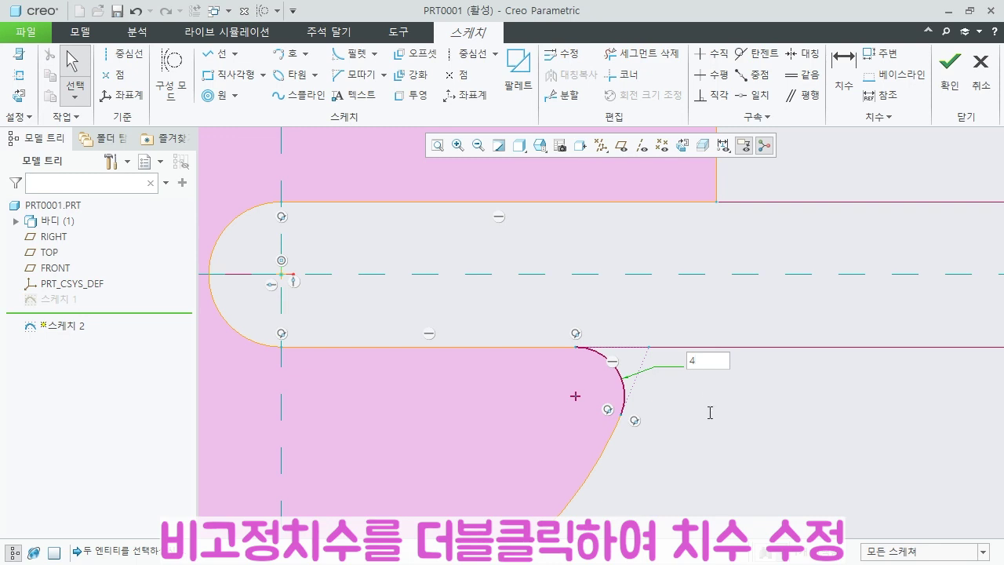
pyautogui.press('Return')
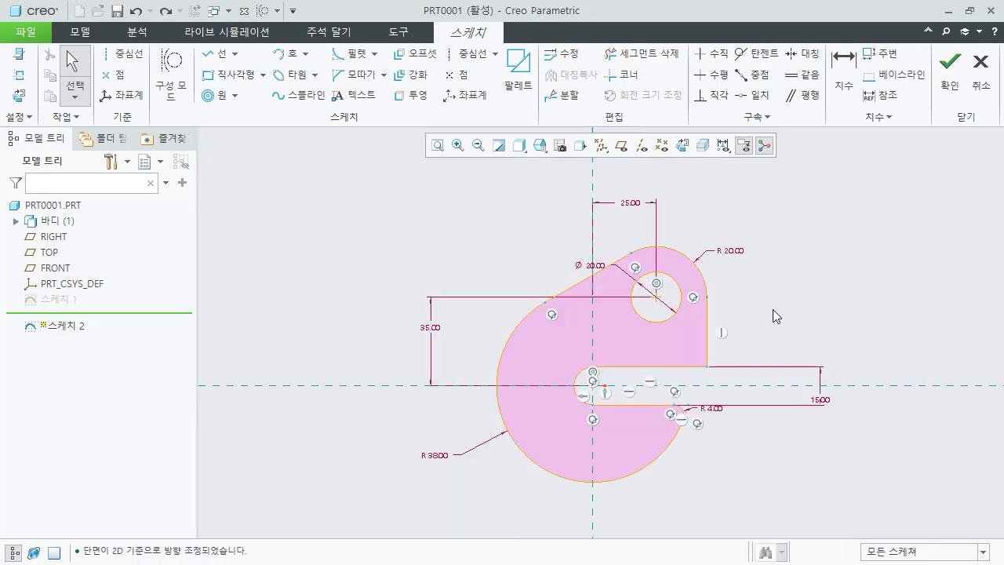